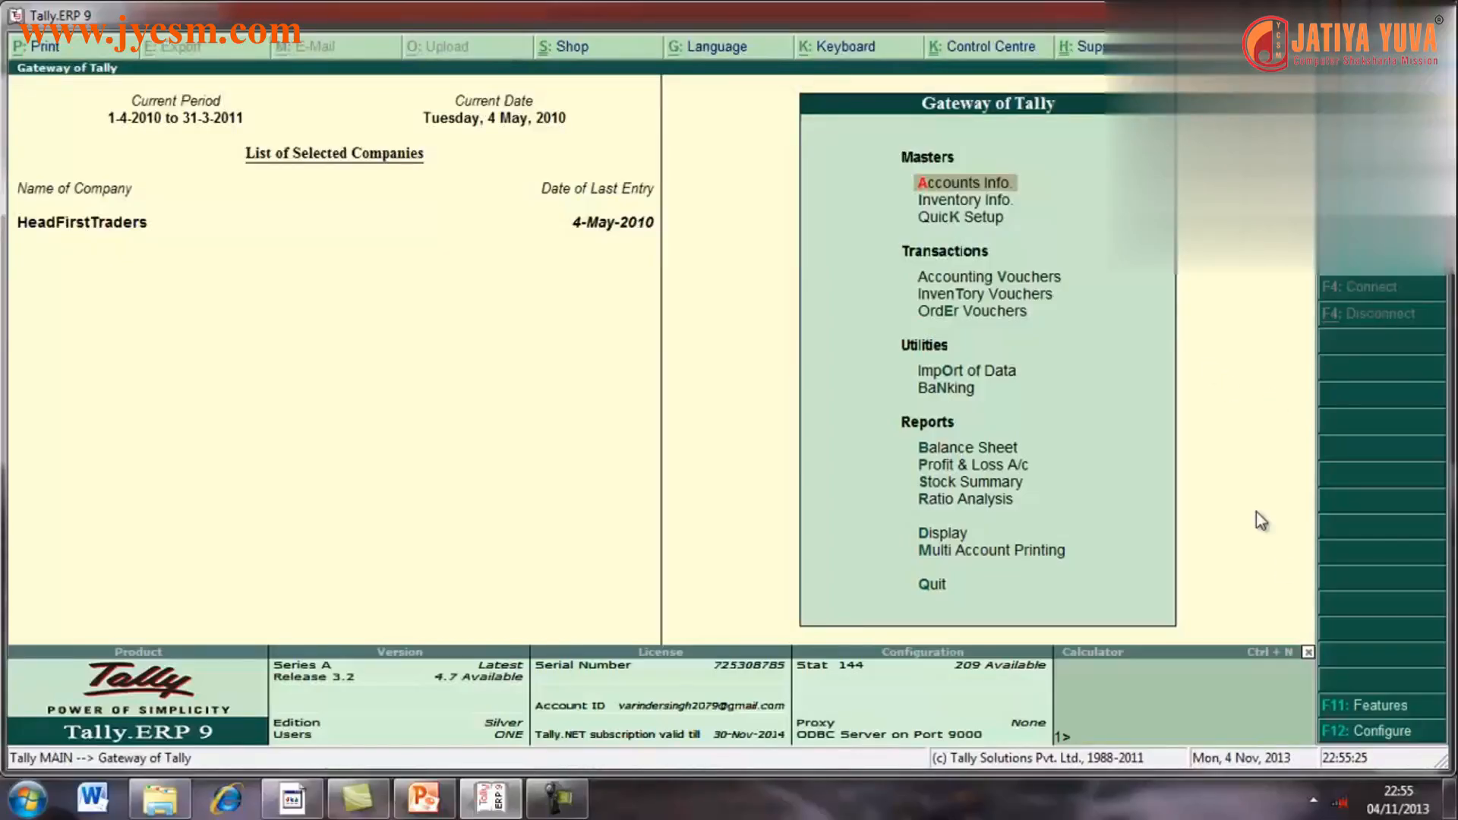
# - Set Maintain Budgets and Controls to Yes in the company's accounting features and save the change
pyautogui.click(1349, 704)
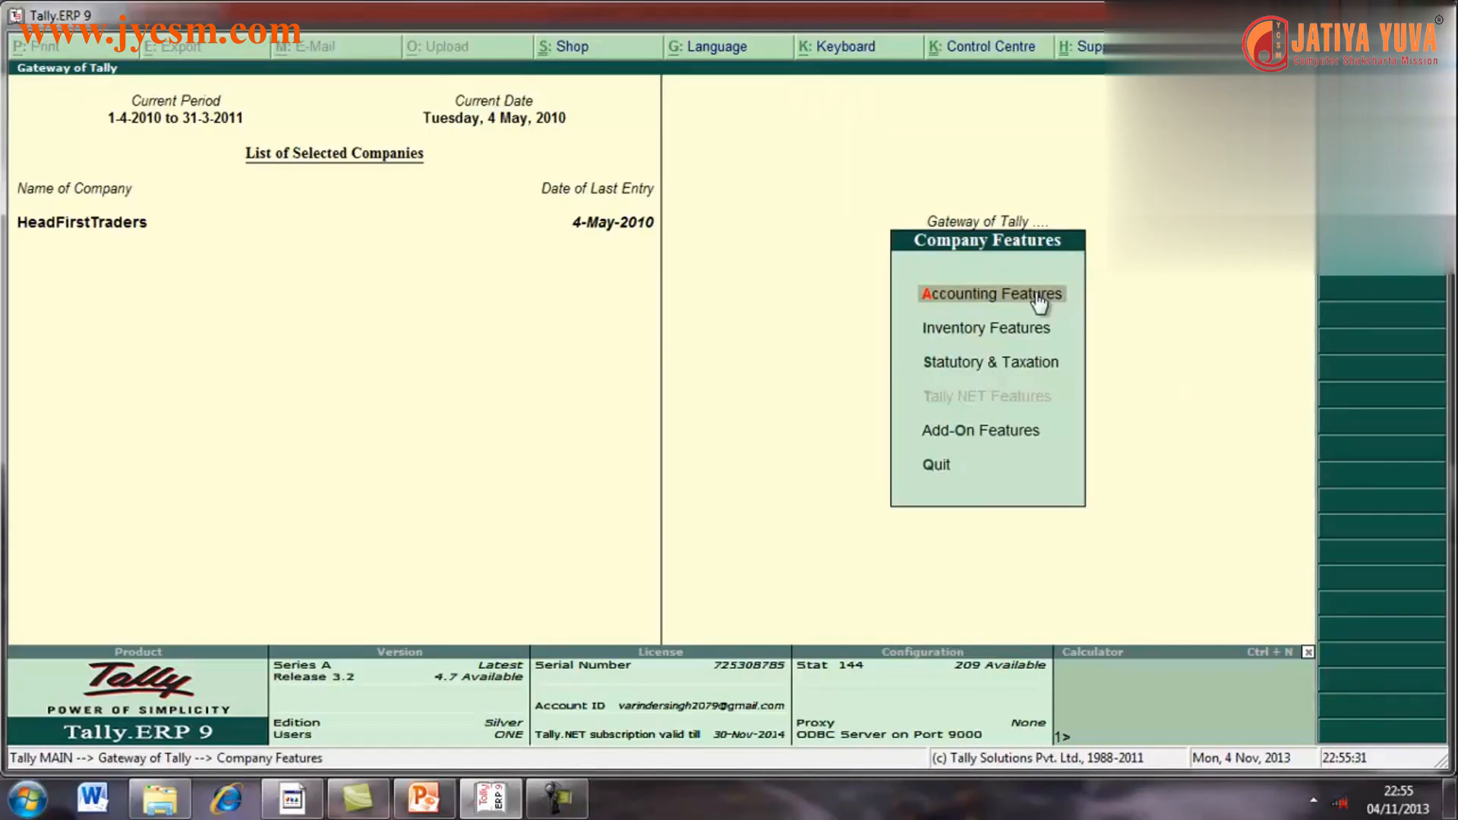
pyautogui.click(953, 296)
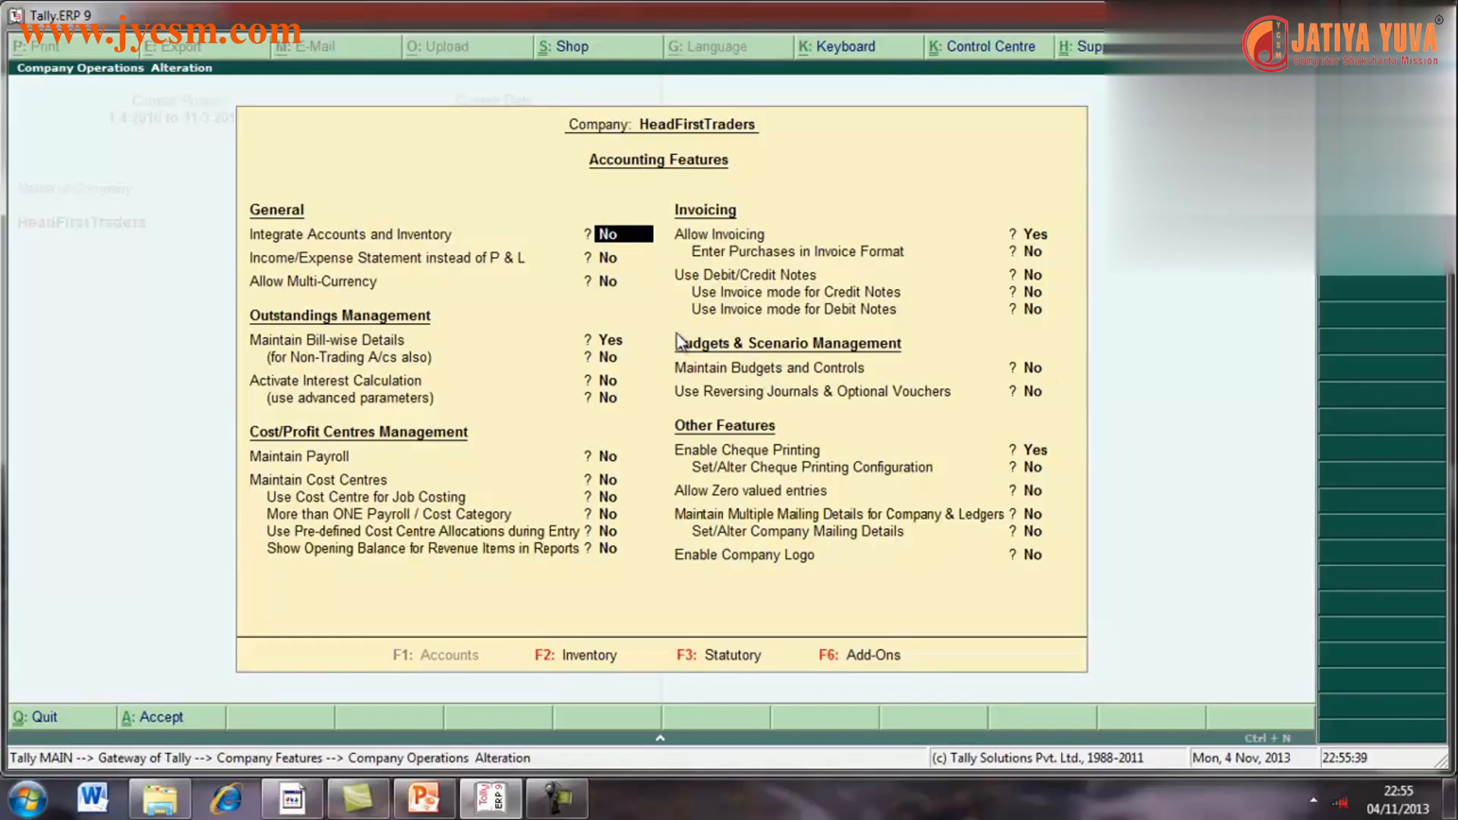
pyautogui.click(1034, 371)
pyautogui.write('yes')
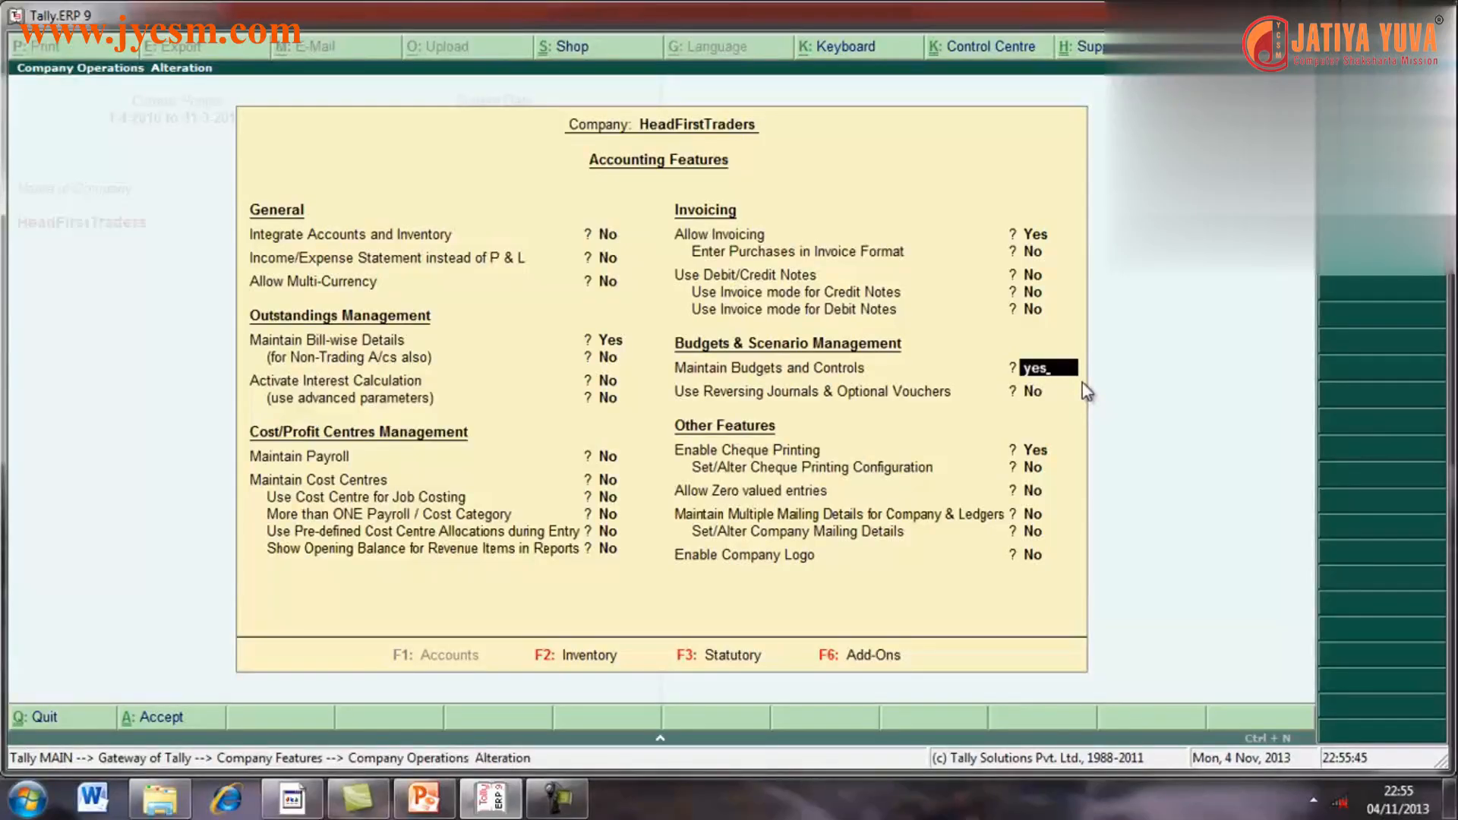
pyautogui.press('Return')
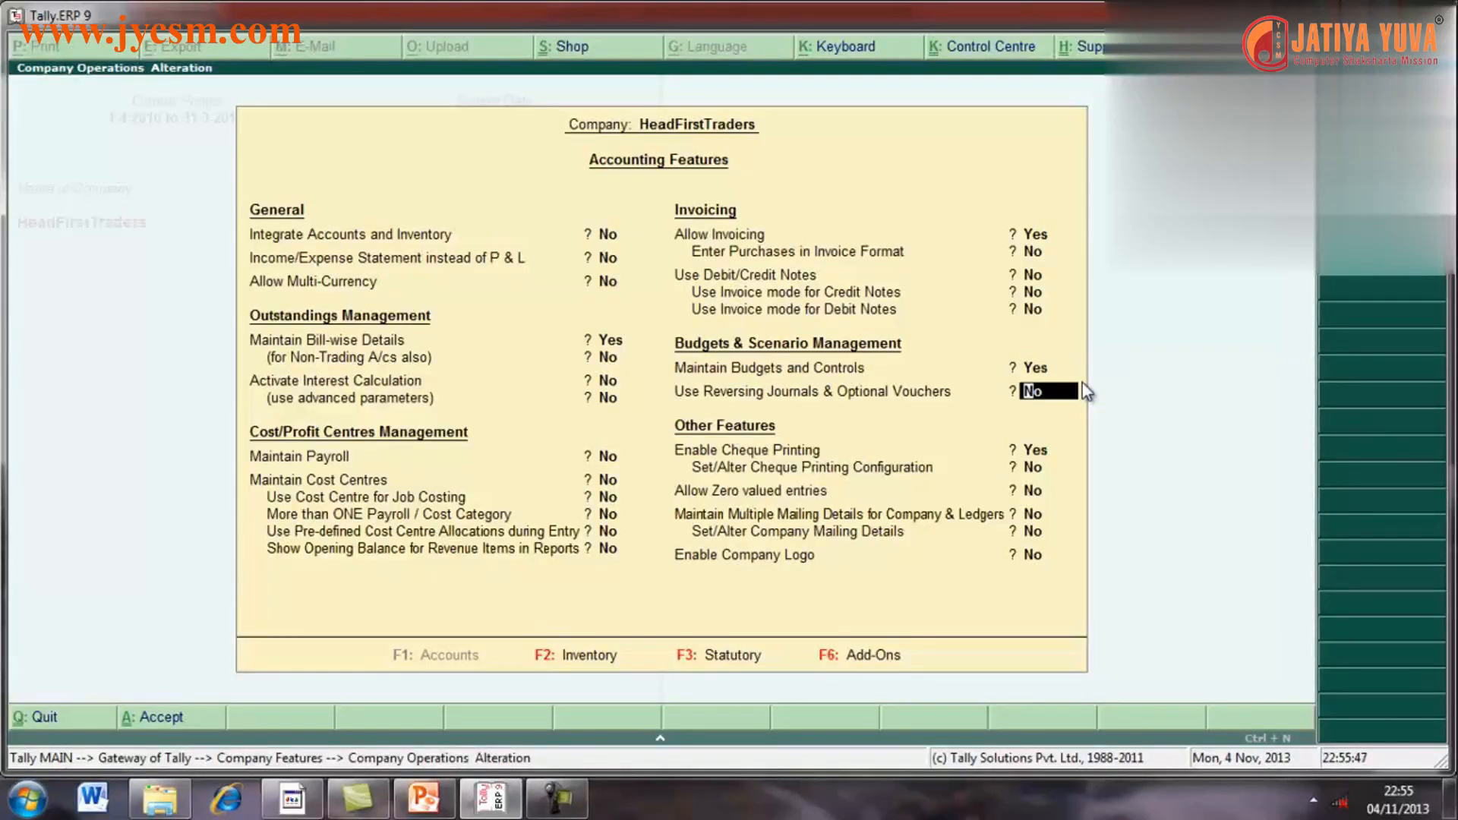
pyautogui.press('Return')
pyautogui.press('Return')
pyautogui.press('Return')
pyautogui.press('Return')
pyautogui.press('Return')
pyautogui.press('Return')
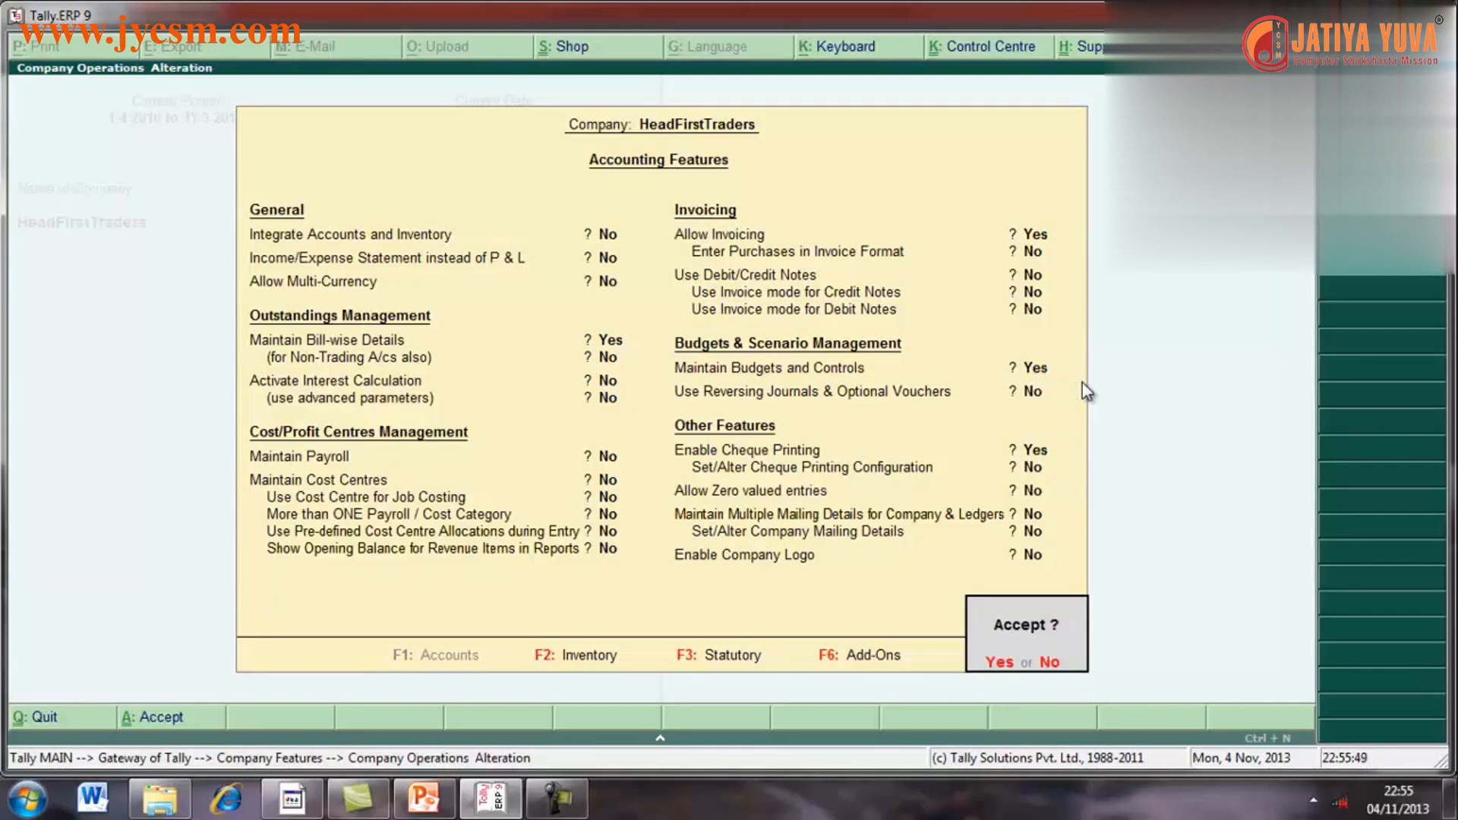
pyautogui.press('y')
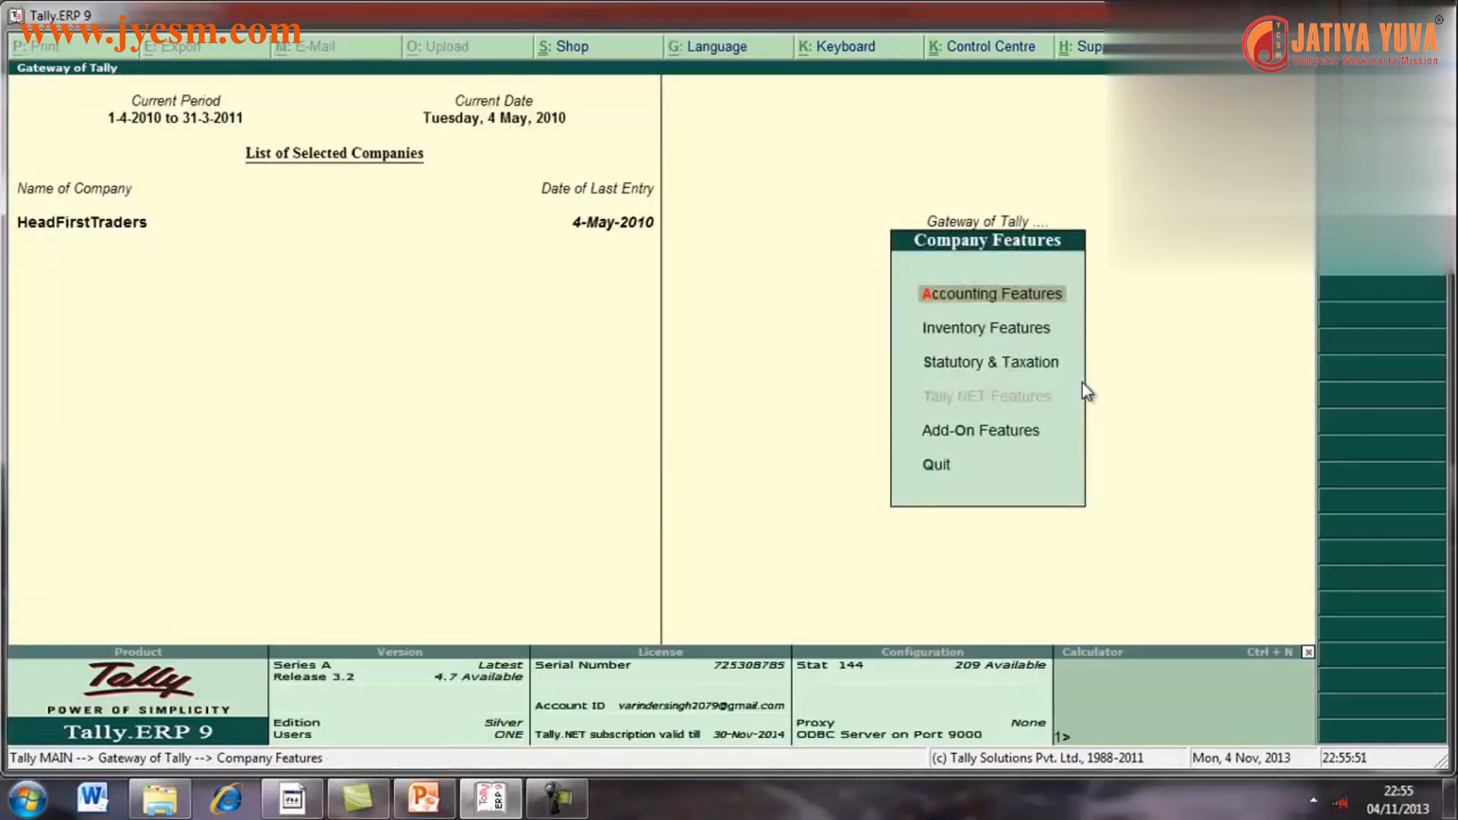
pyautogui.press('Escape')
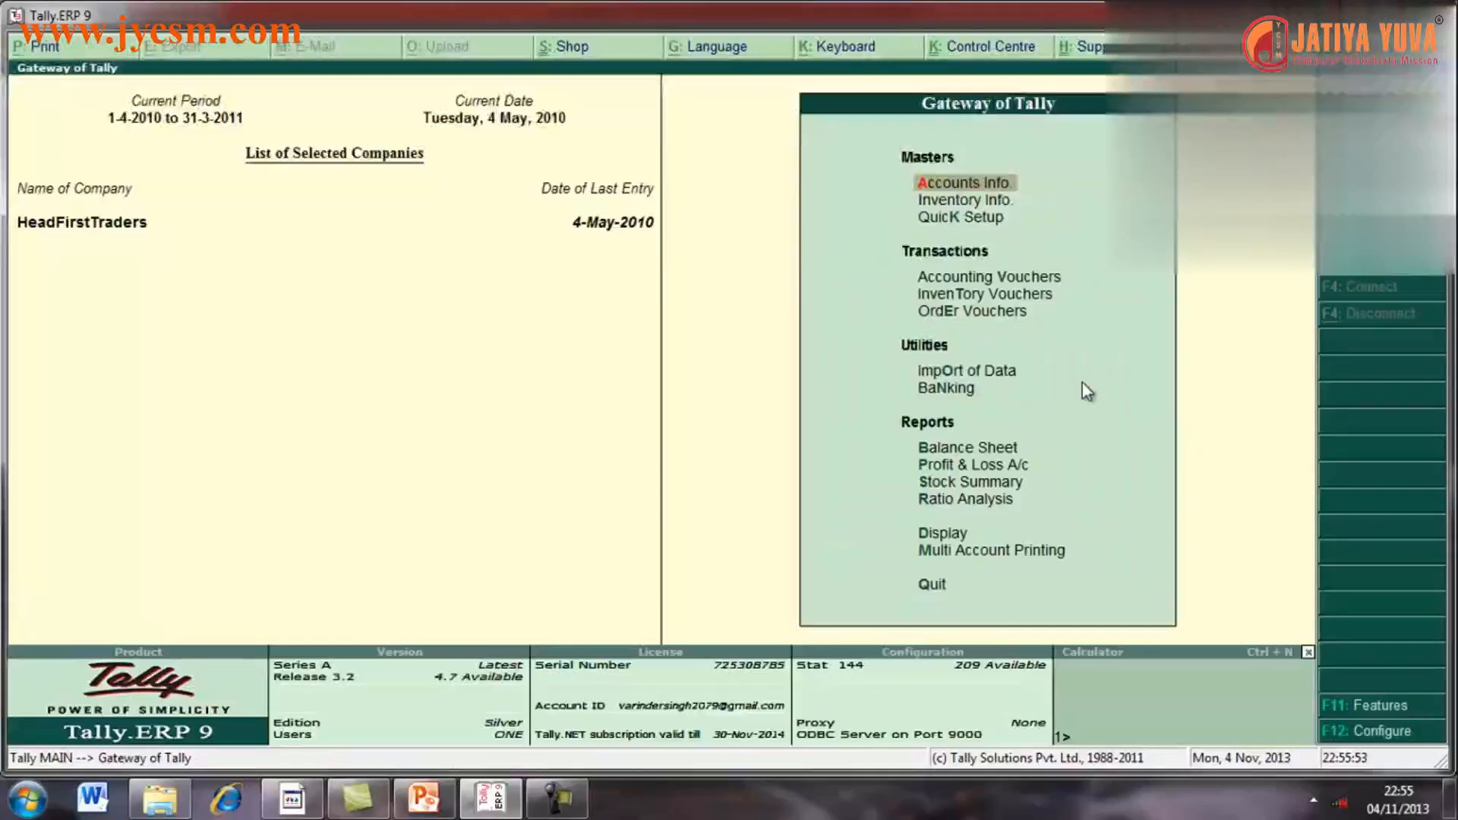
# - Create a new budget named First Qr Budget under the Primary group
pyautogui.press('Return')
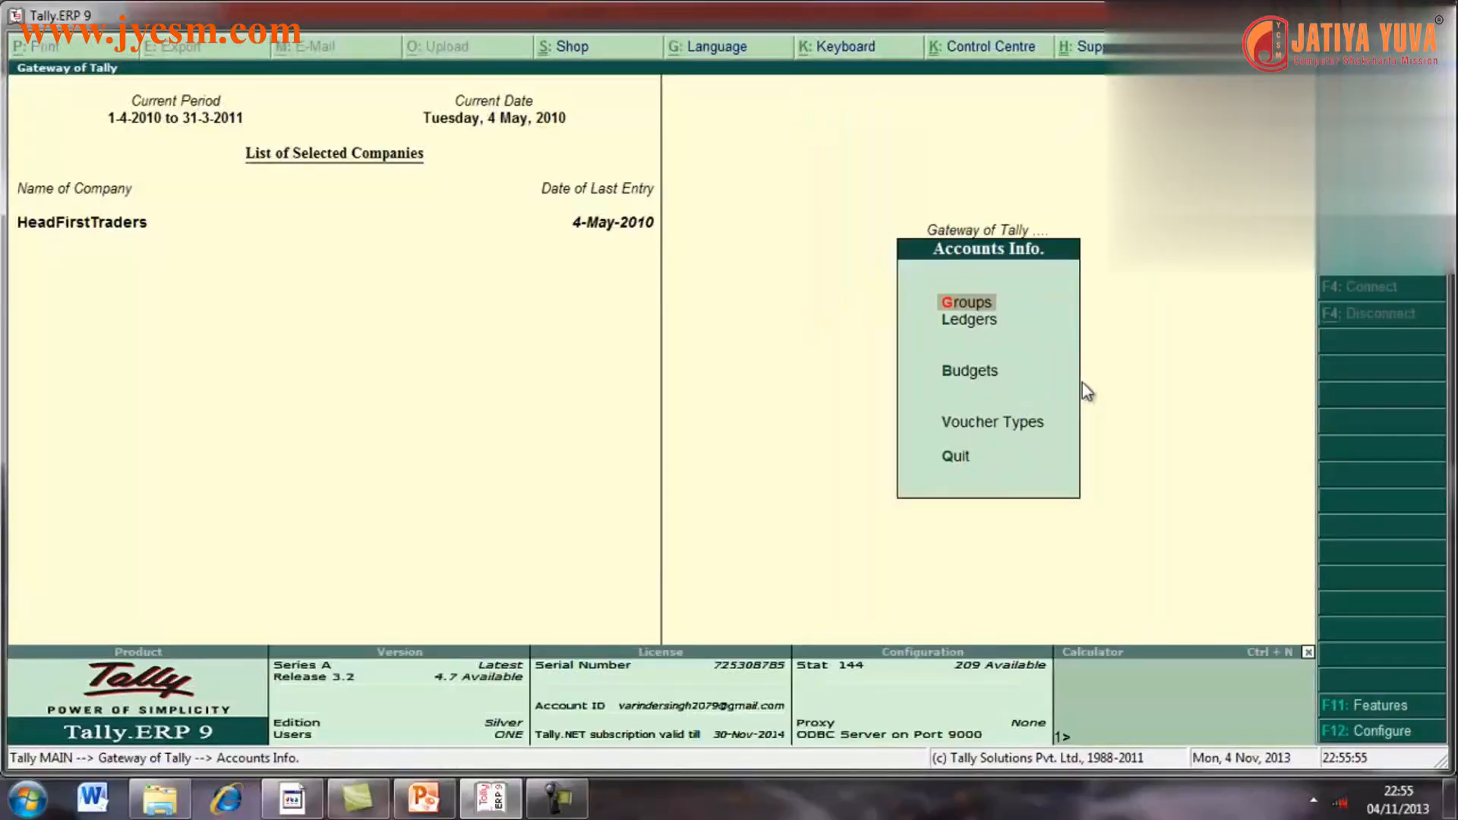
pyautogui.press('Down')
pyautogui.press('Down')
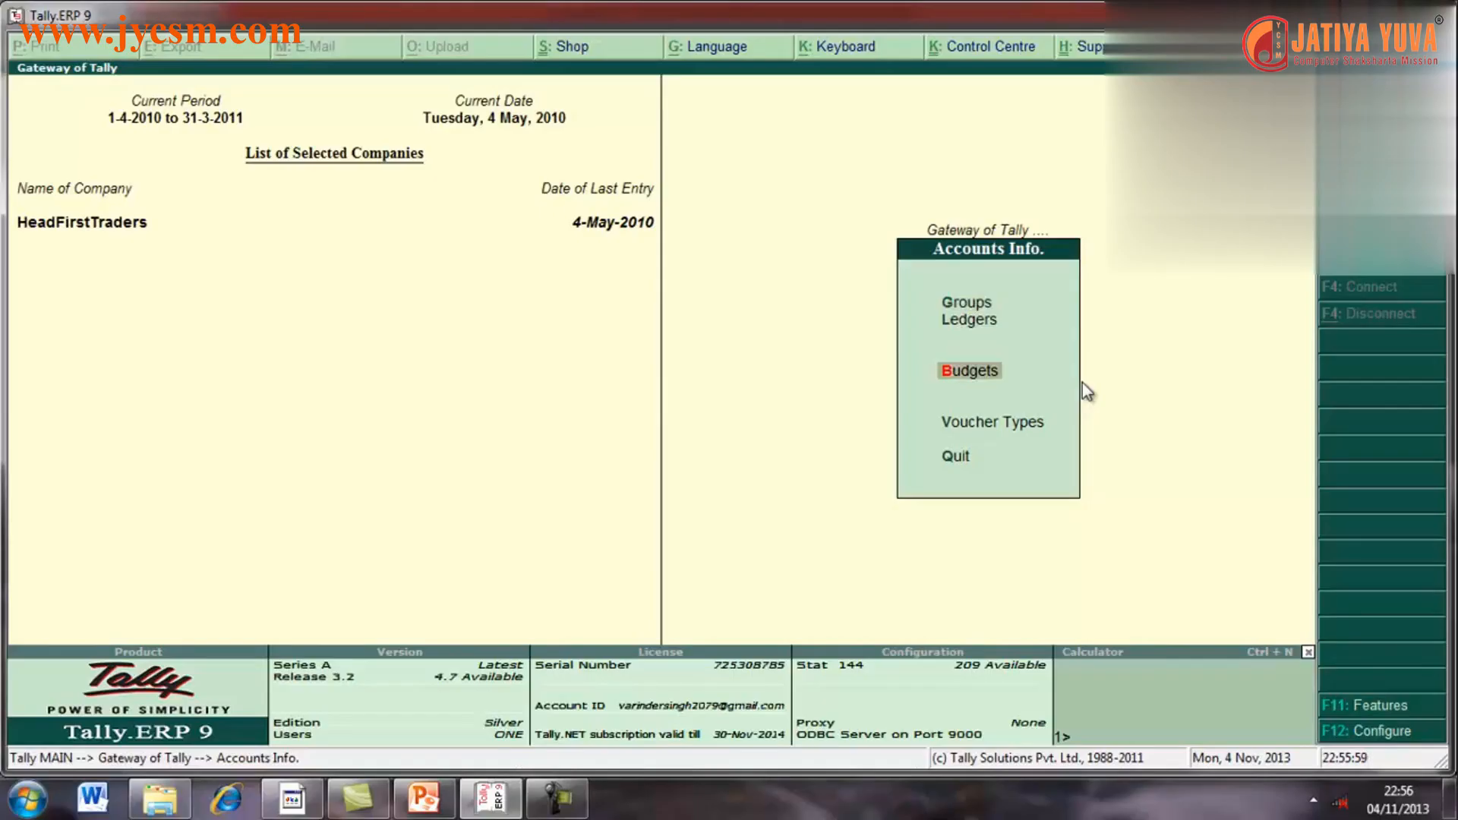
pyautogui.press('Return')
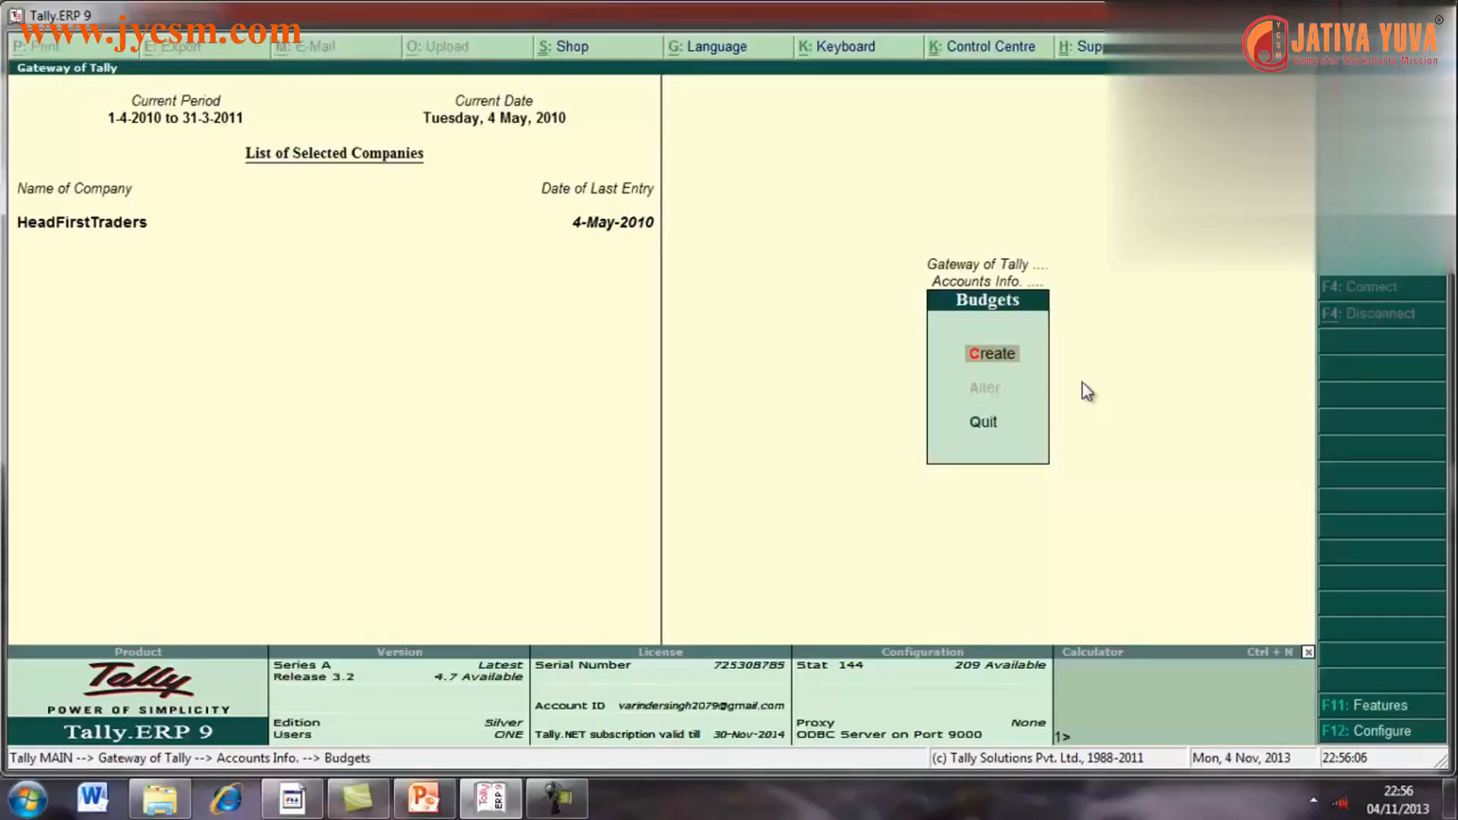
pyautogui.press('Return')
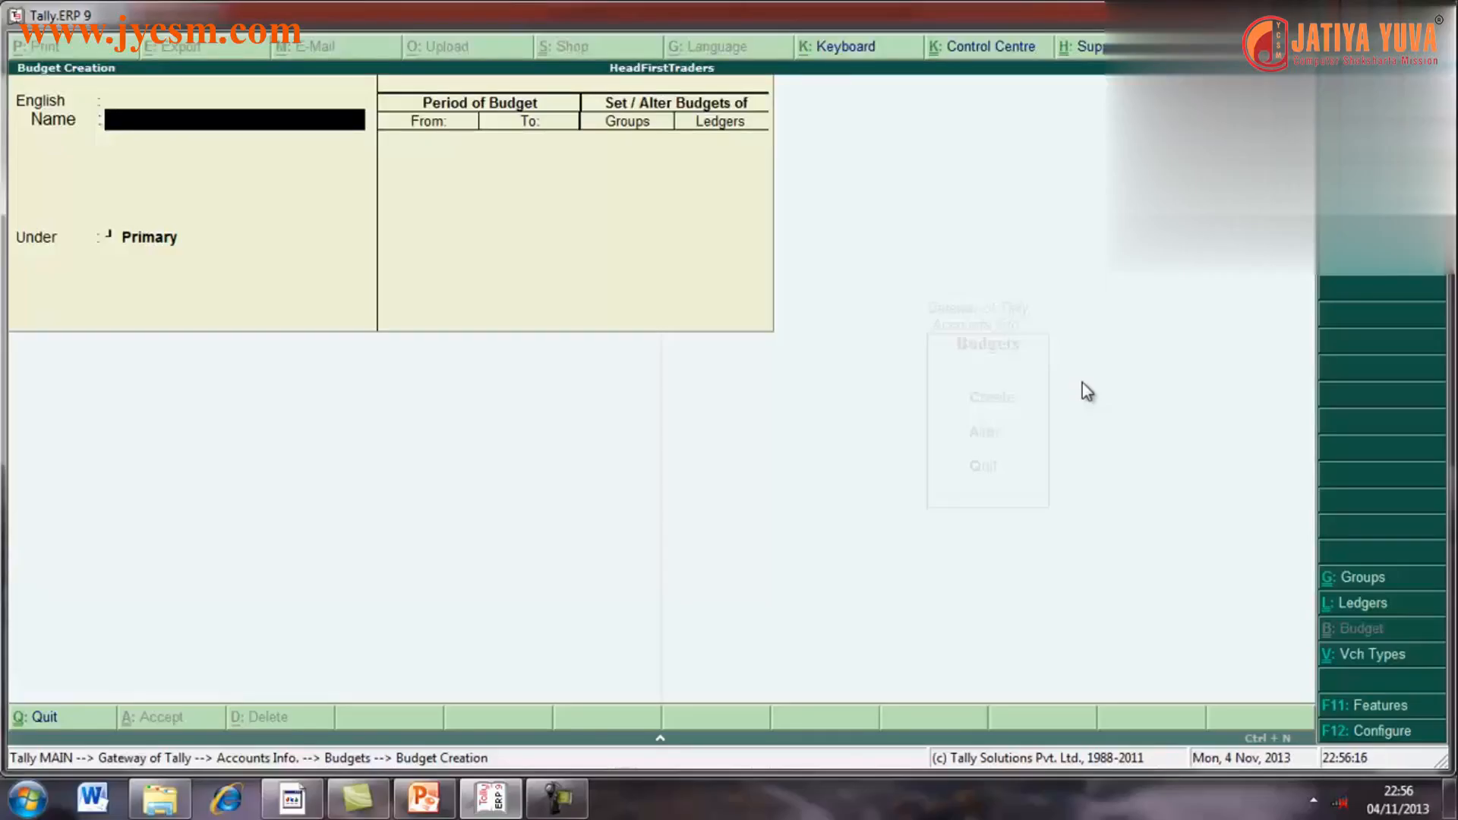
pyautogui.write('First Qr Bu')
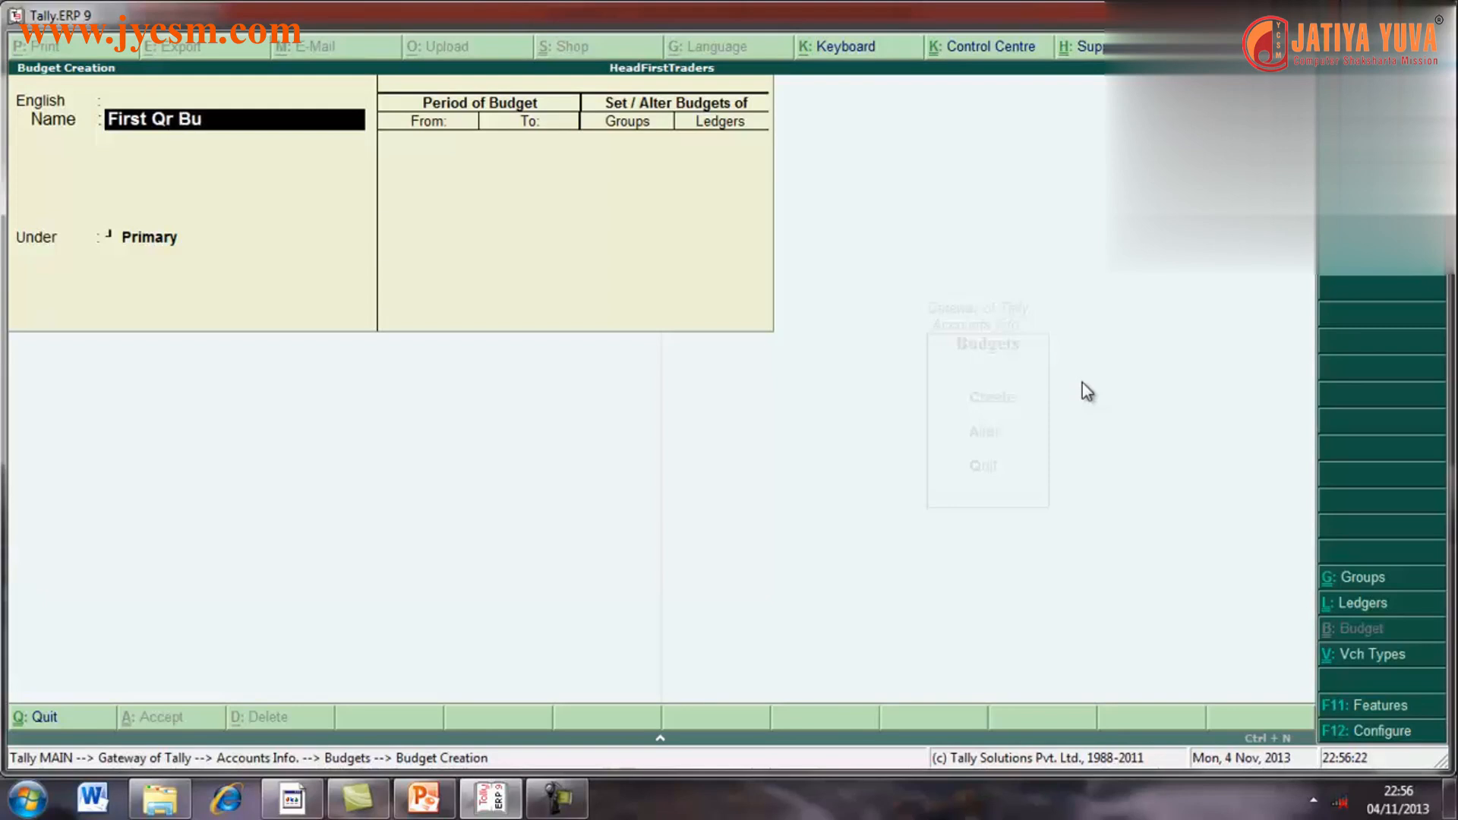
pyautogui.write('dget')
pyautogui.press('Return')
pyautogui.press('Return')
pyautogui.press('Return')
pyautogui.press('Return')
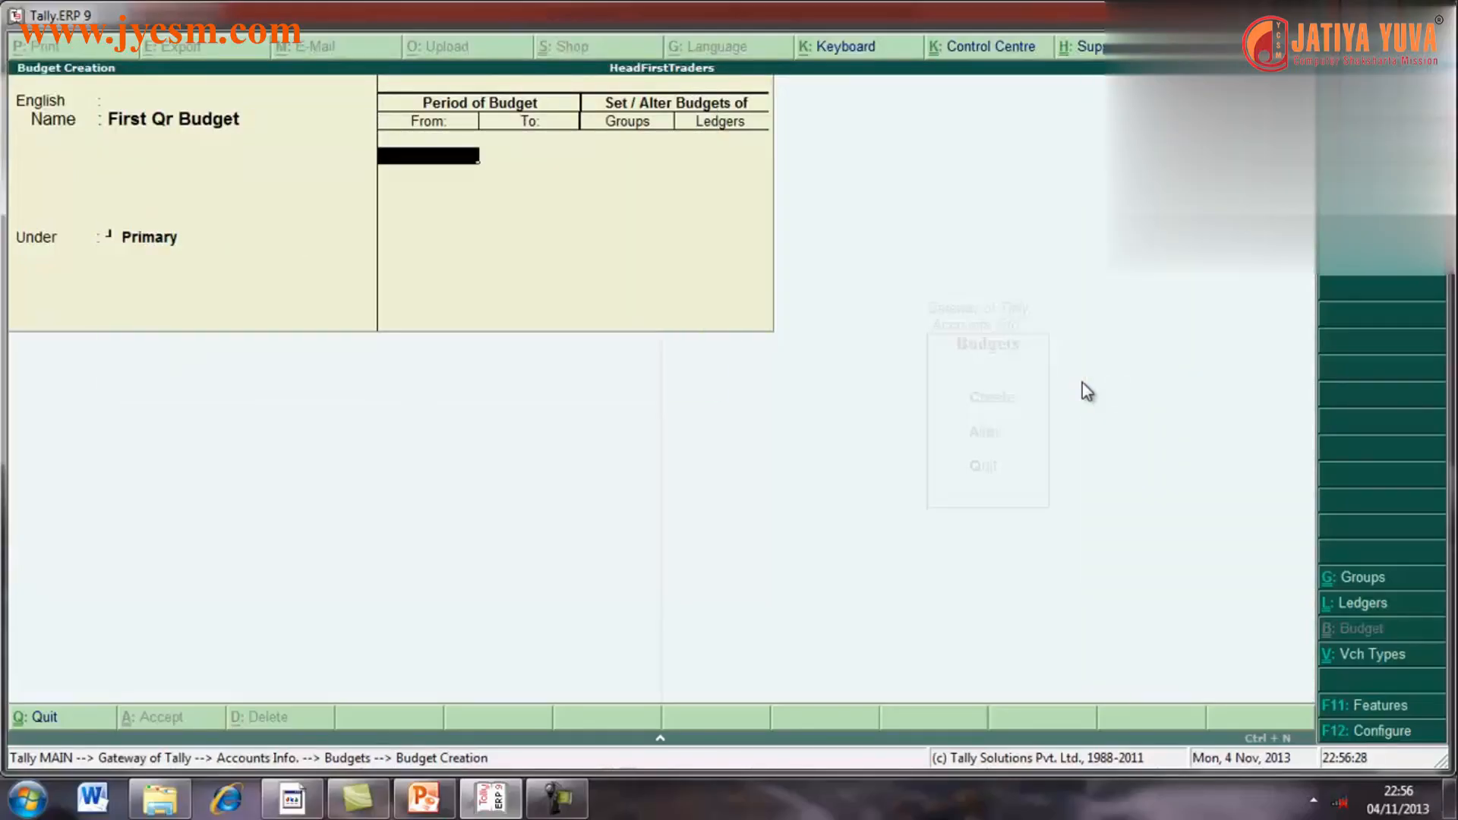
# - Set the budget period from 1-4-2010 to 30-6-2010
pyautogui.write('1-4-2010')
pyautogui.press('Return')
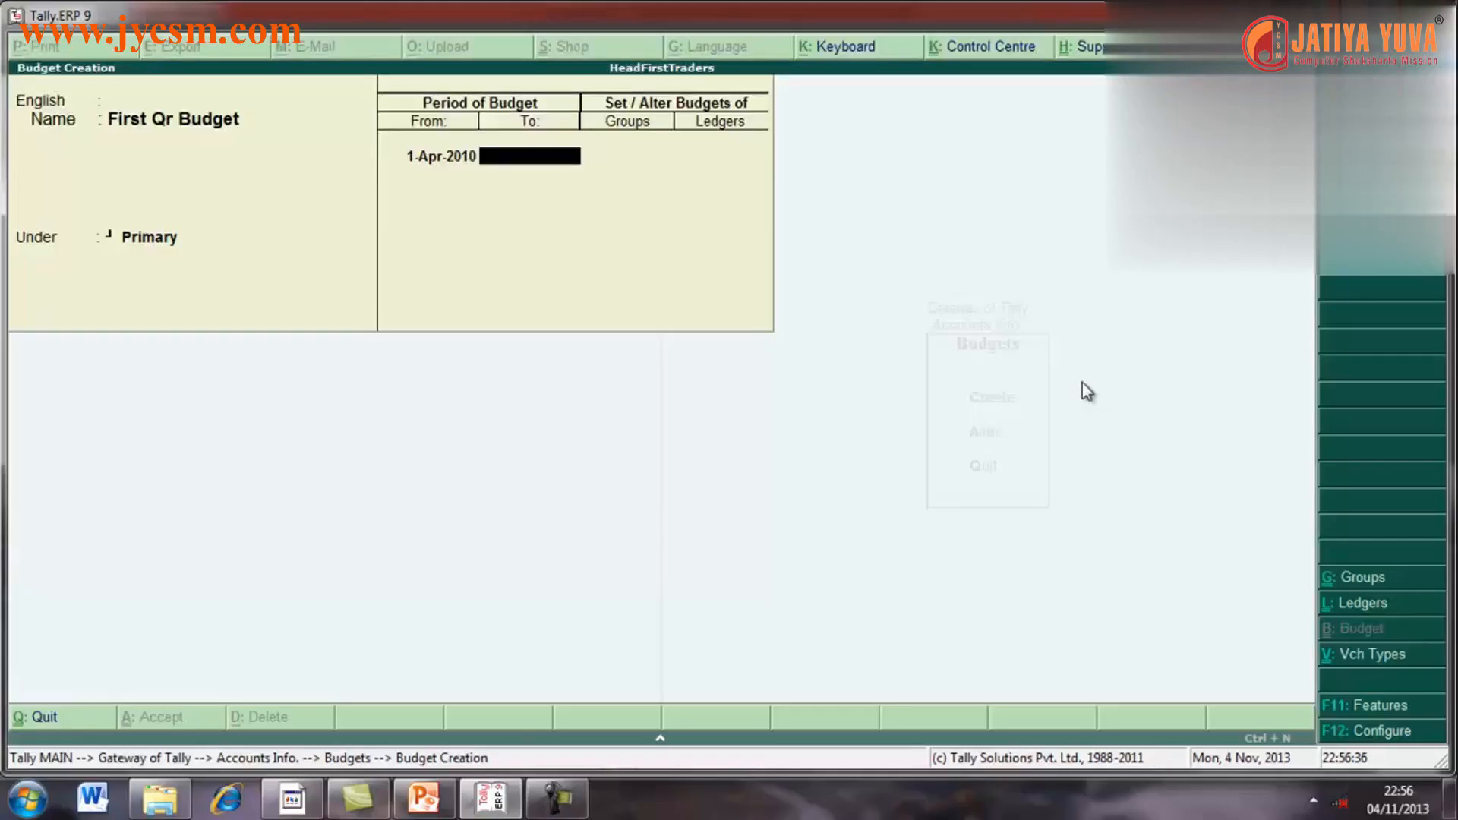
pyautogui.write('30-6-2010')
pyautogui.press('Return')
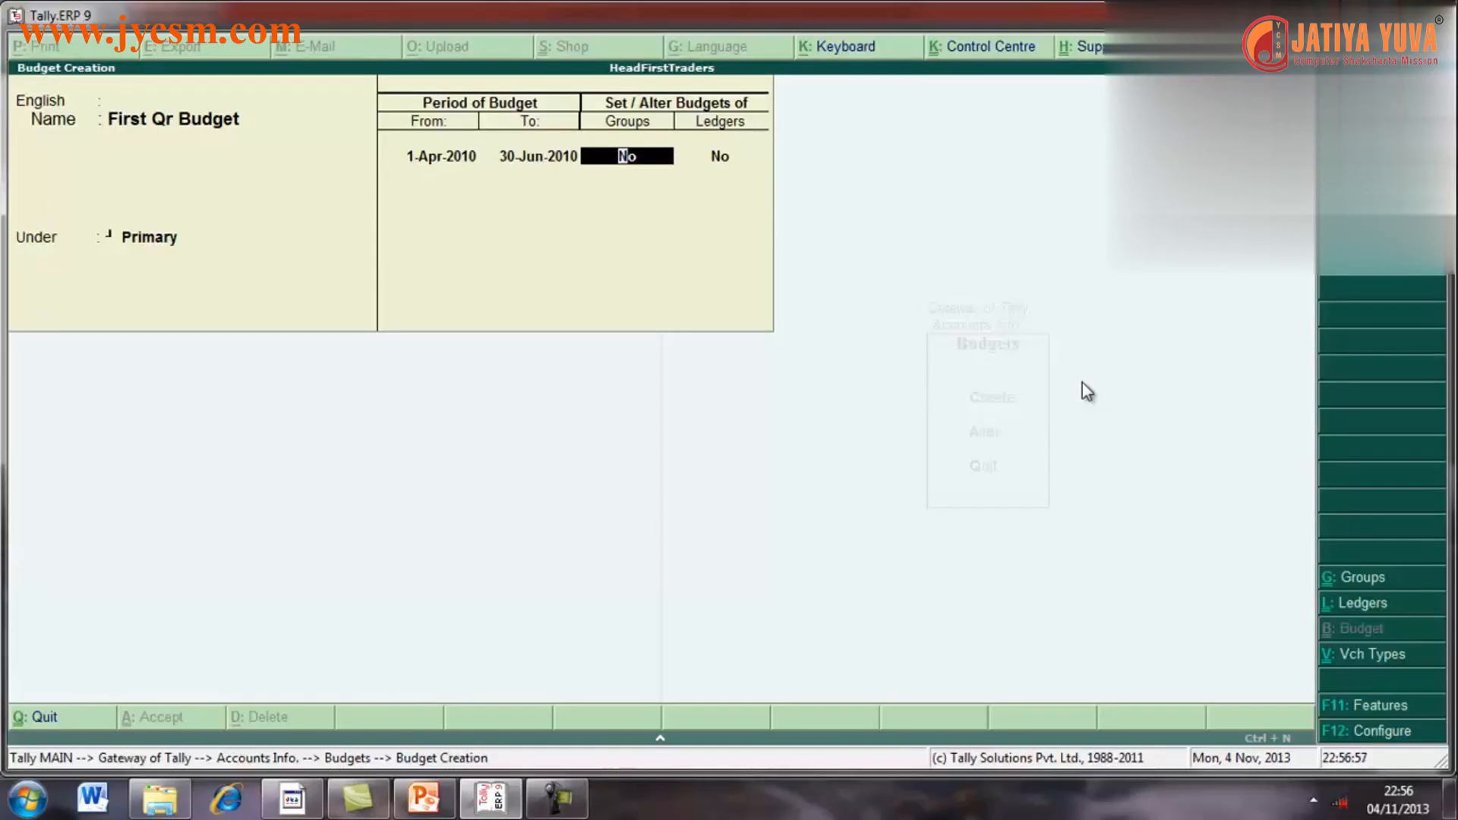
# - Leave group budgets at No and set ledger budgets to Yes for First Qr Budget
pyautogui.press('Return')
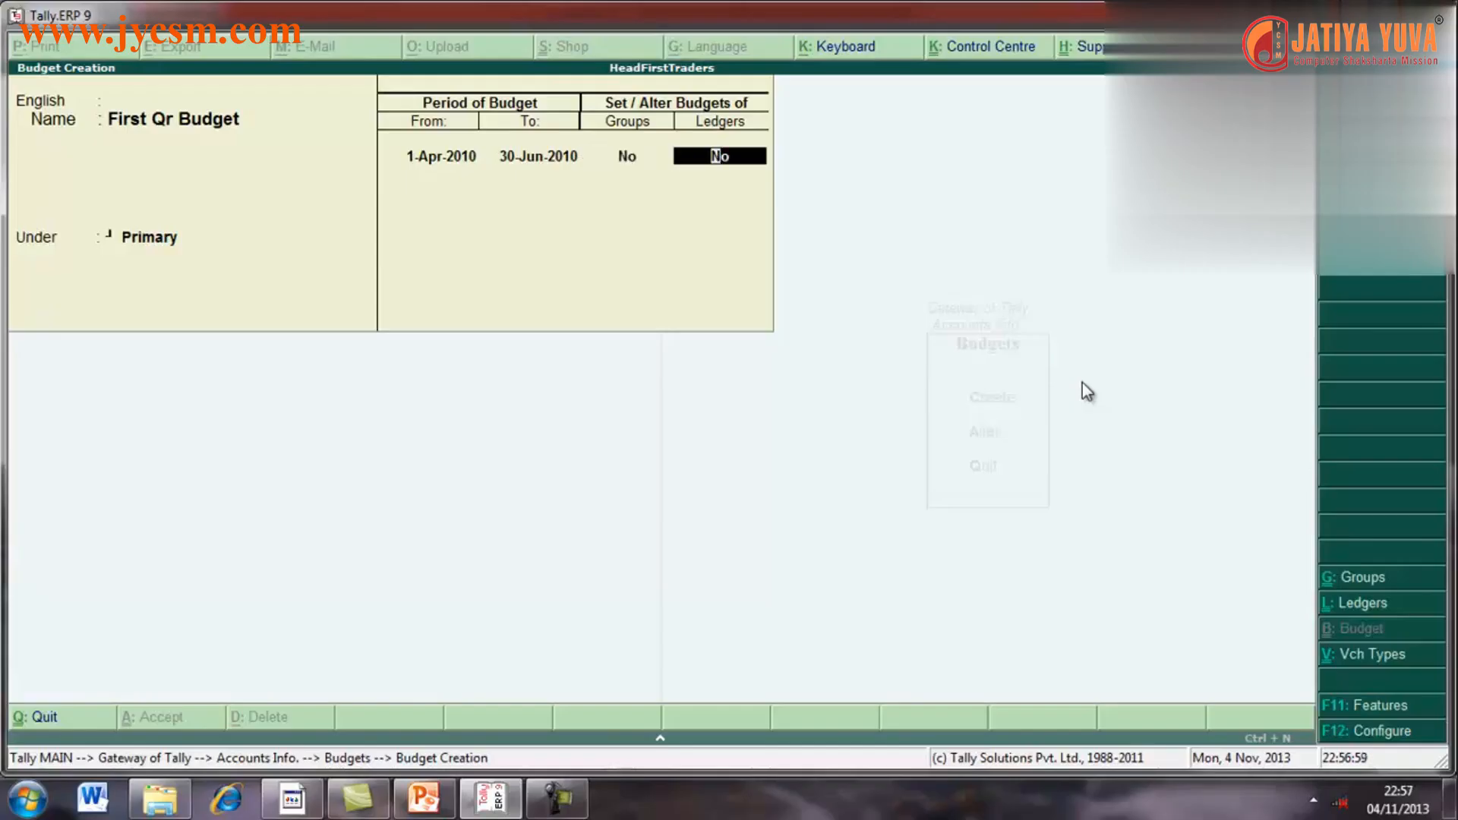
pyautogui.write('yes')
pyautogui.press('Return')
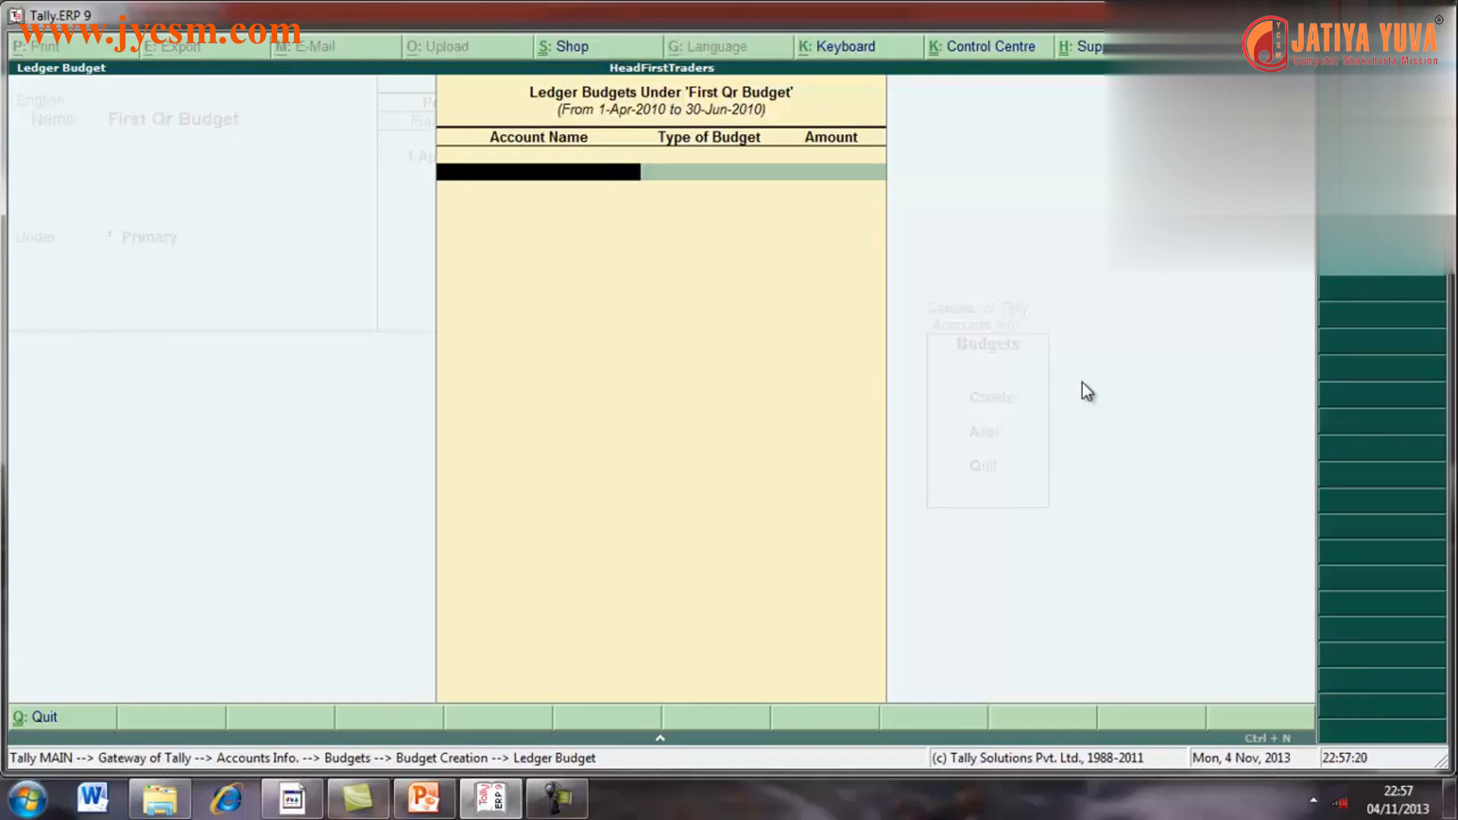
# - Add a ledger budget for Telephone Exp of type On Closing Balance with an amount of 1200
pyautogui.write('T')
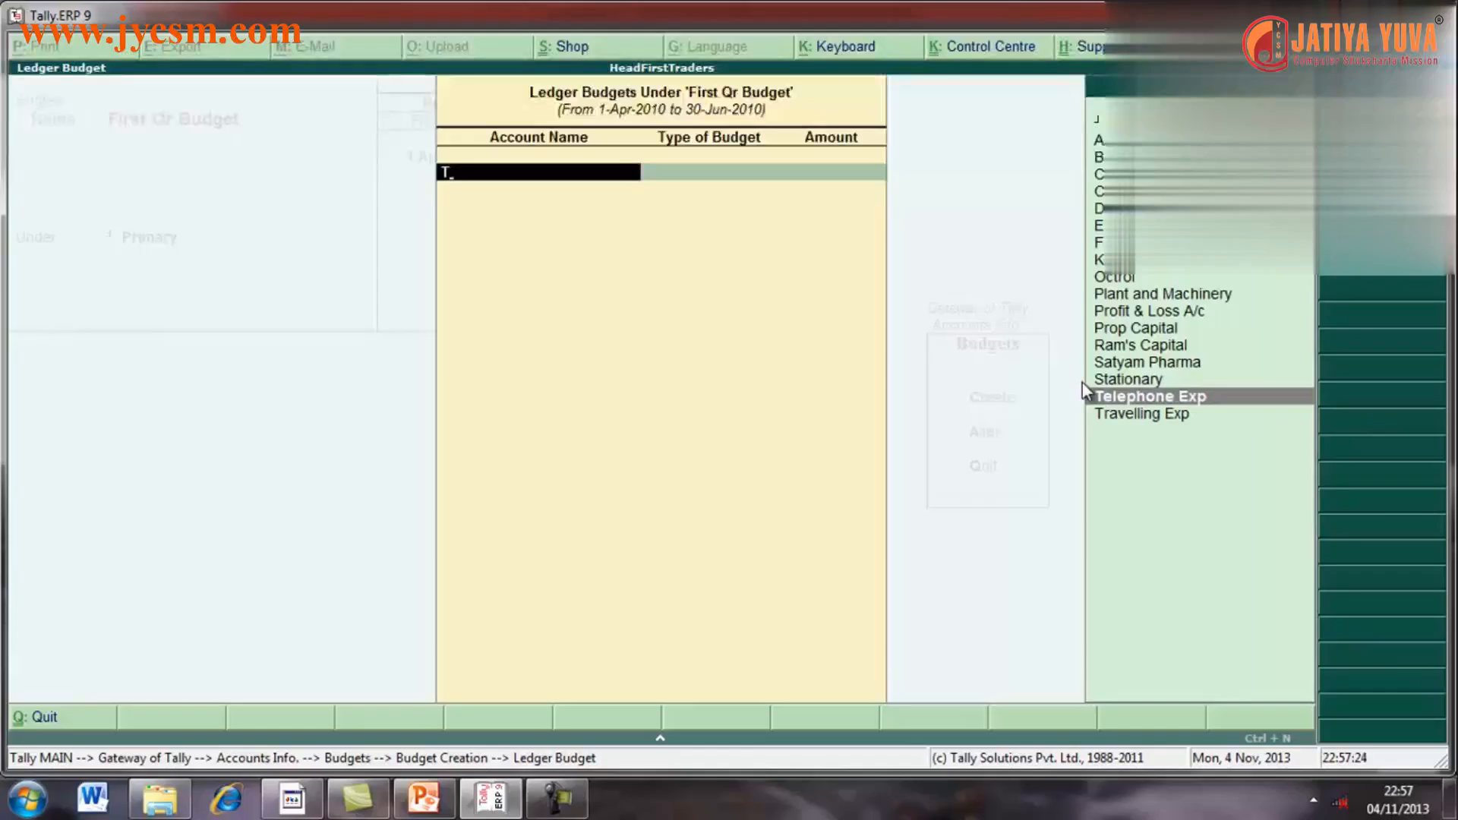
pyautogui.press('Return')
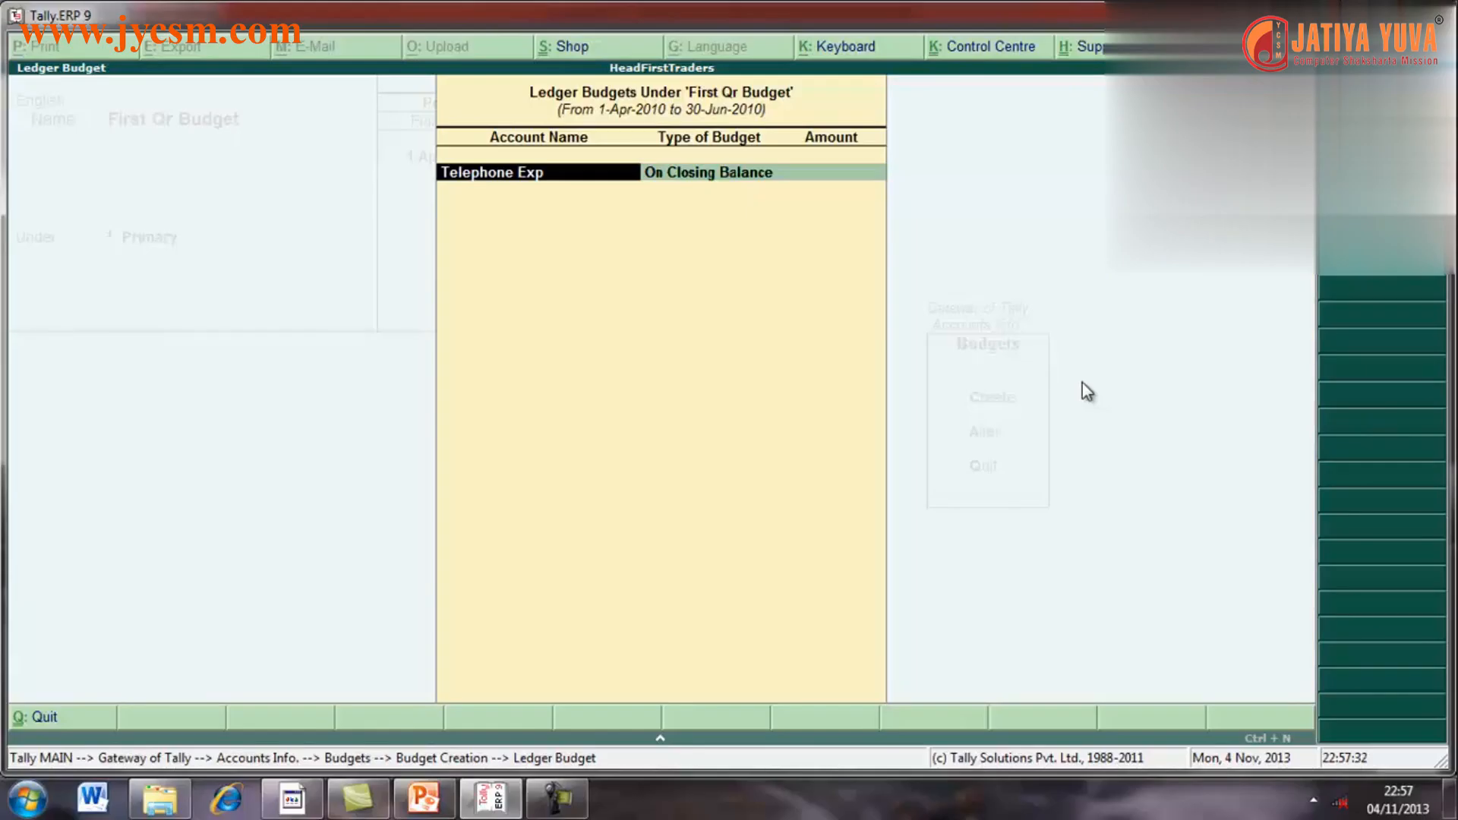
pyautogui.press('Return')
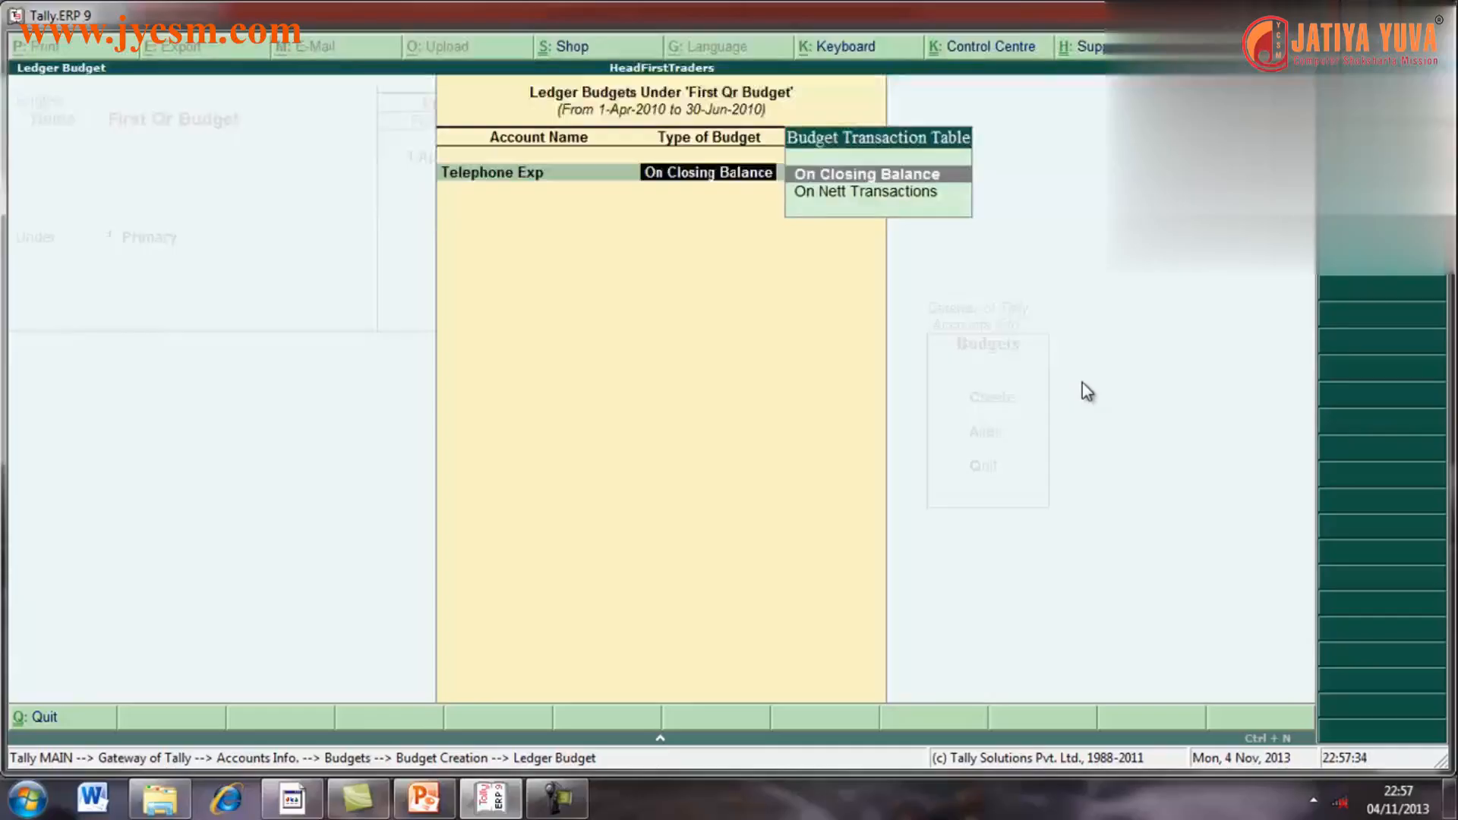
pyautogui.press('Return')
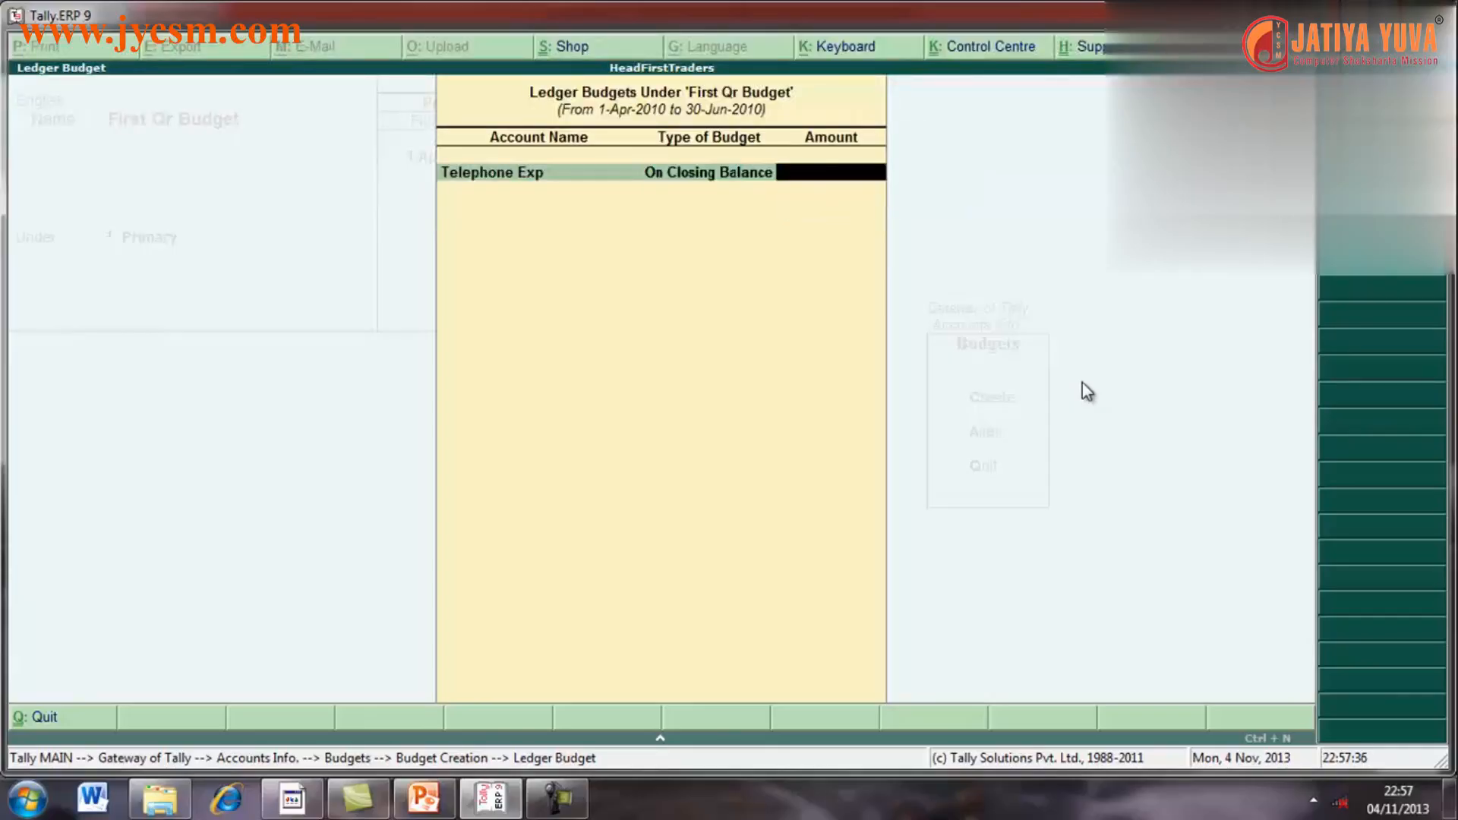
pyautogui.write('1200')
pyautogui.press('Return')
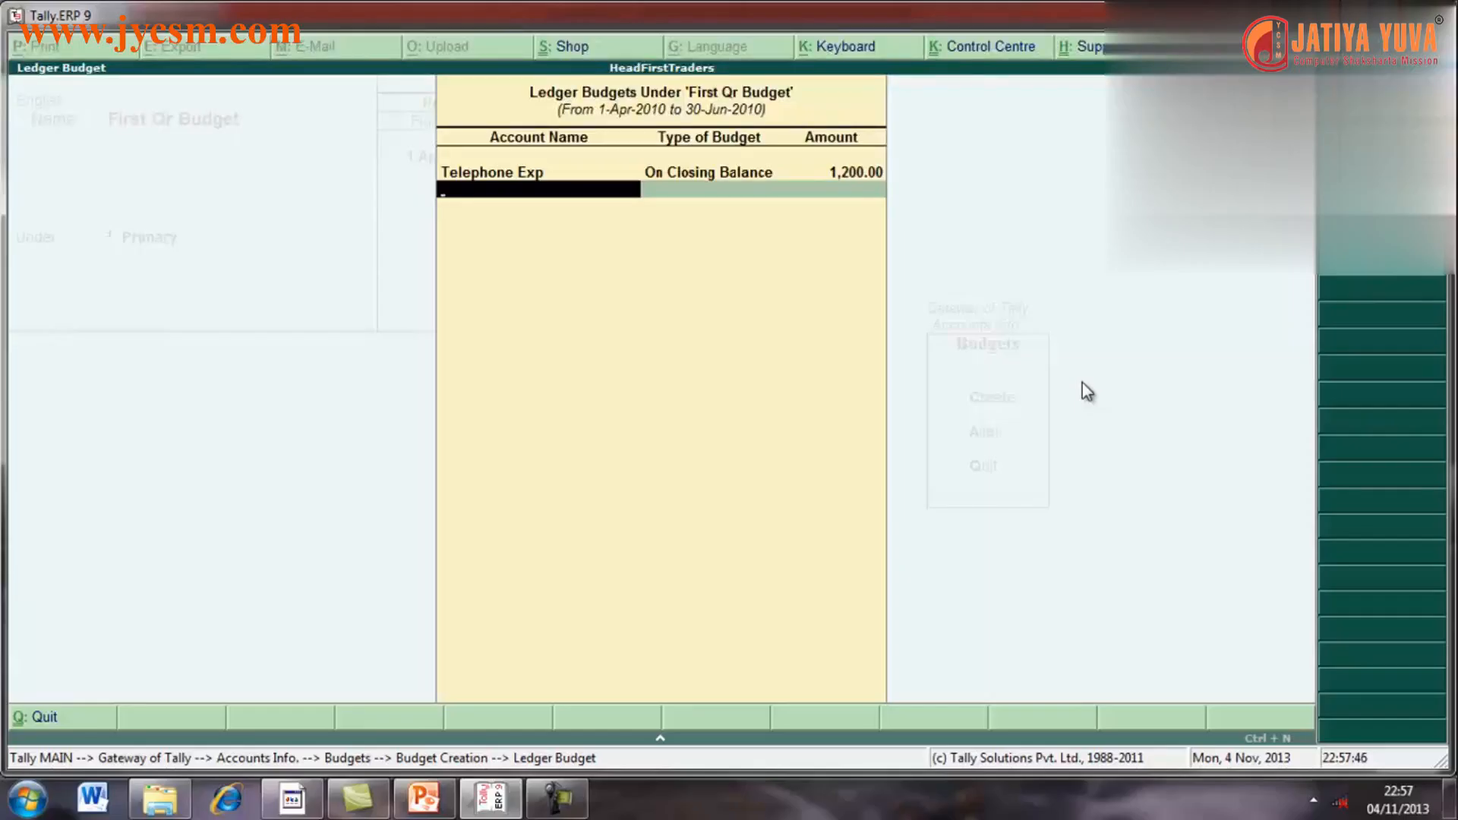
# - Add a ledger budget for Salary and Wages of type On Closing Balance with an amount of 1800
pyautogui.write('A')
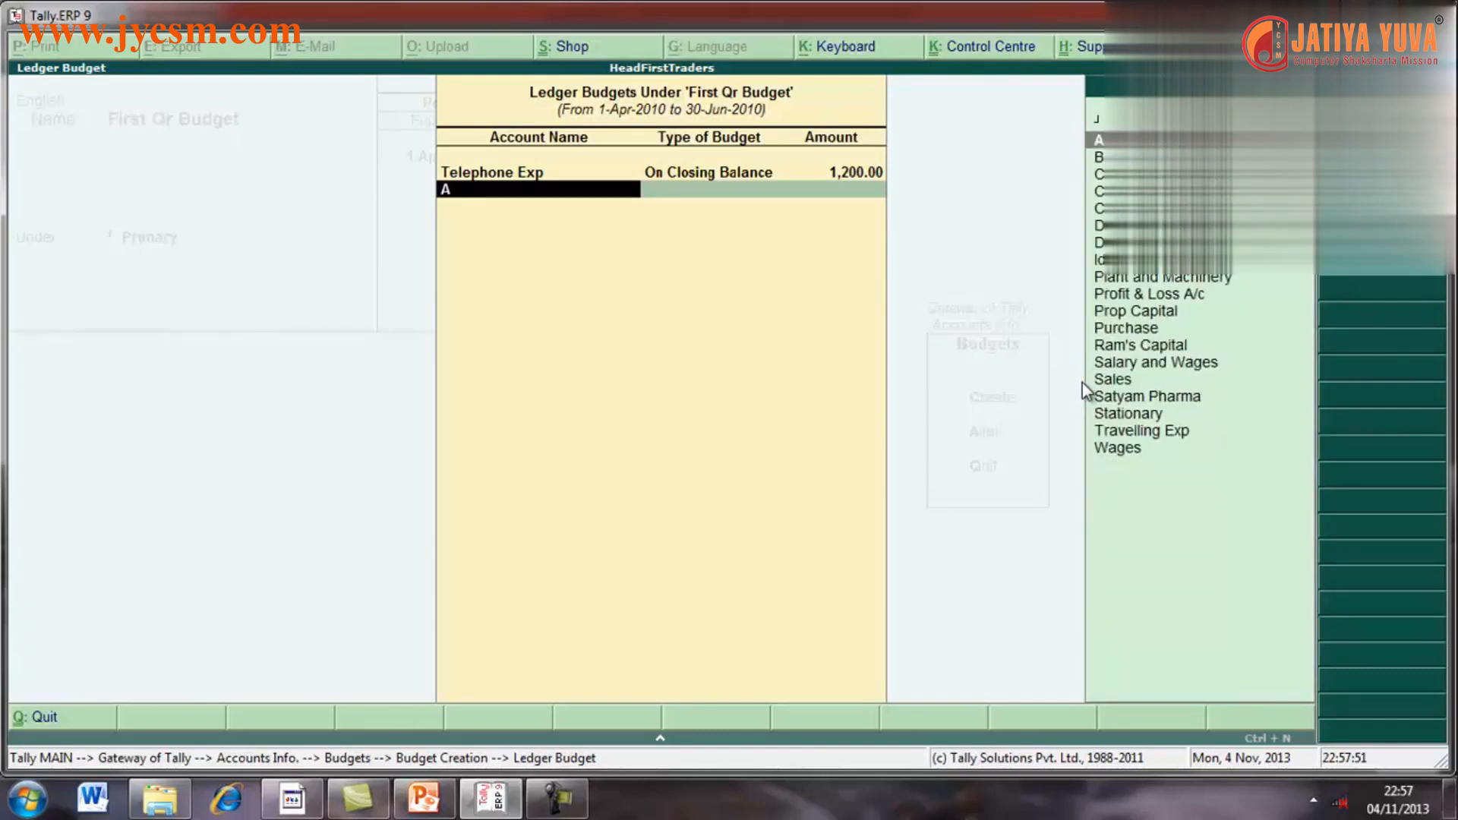
pyautogui.press('BackSpace')
pyautogui.press('BackSpace')
pyautogui.press('Return')
pyautogui.write('S')
pyautogui.press('Up')
pyautogui.press('Up')
pyautogui.press('Up')
pyautogui.press('Return')
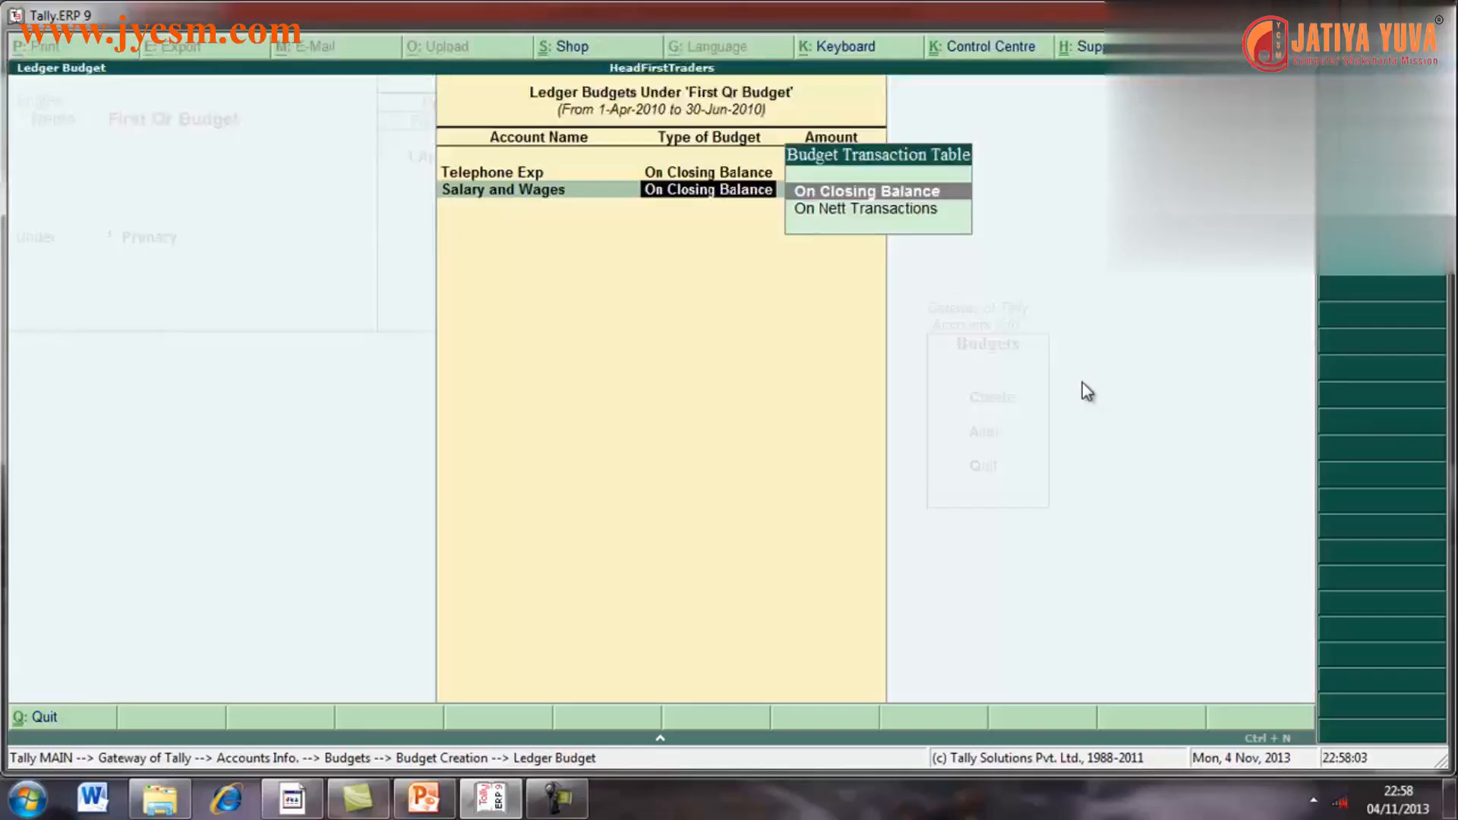
pyautogui.press('Return')
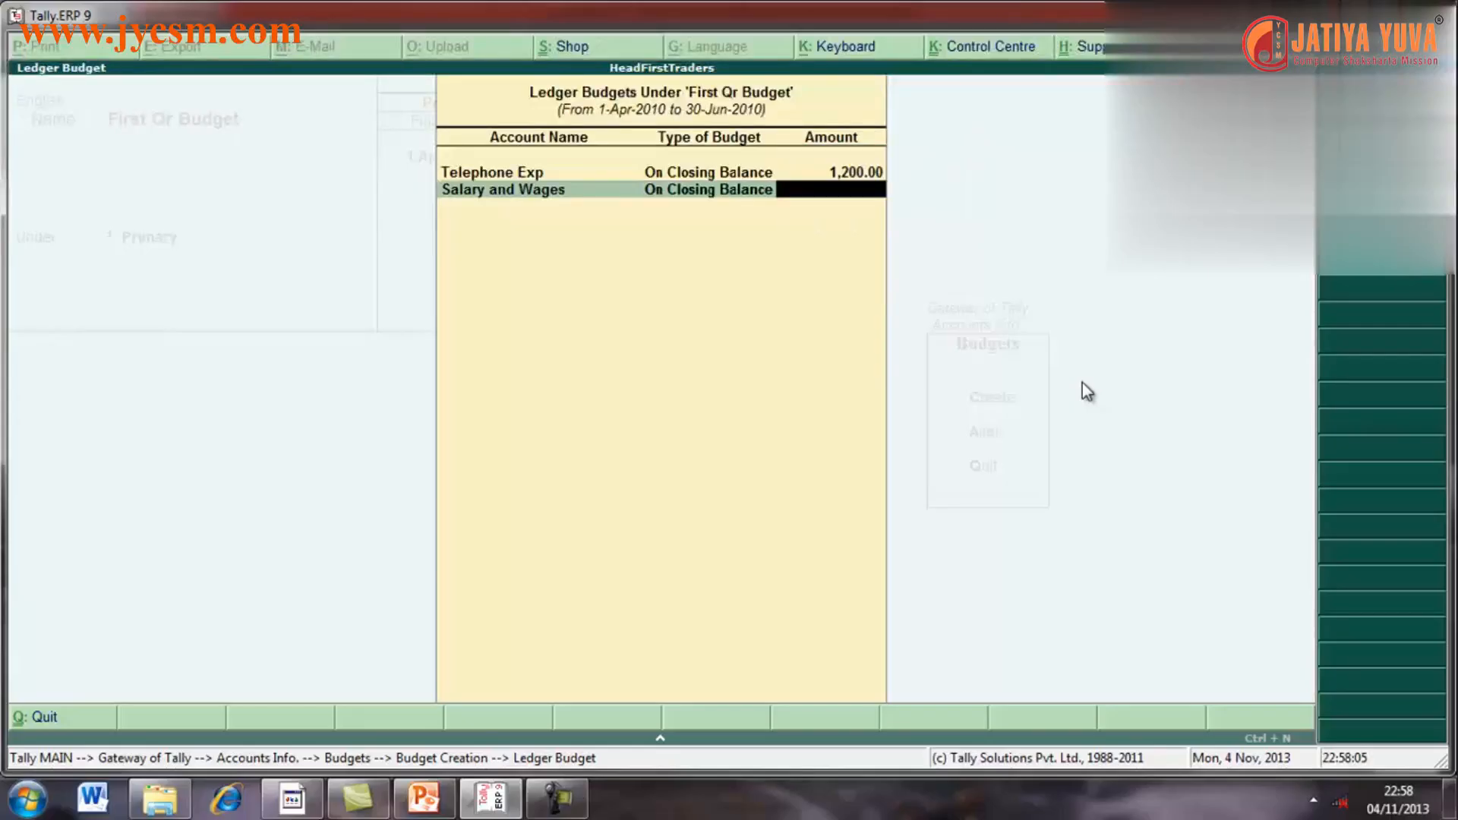
pyautogui.write('1800')
pyautogui.press('Return')
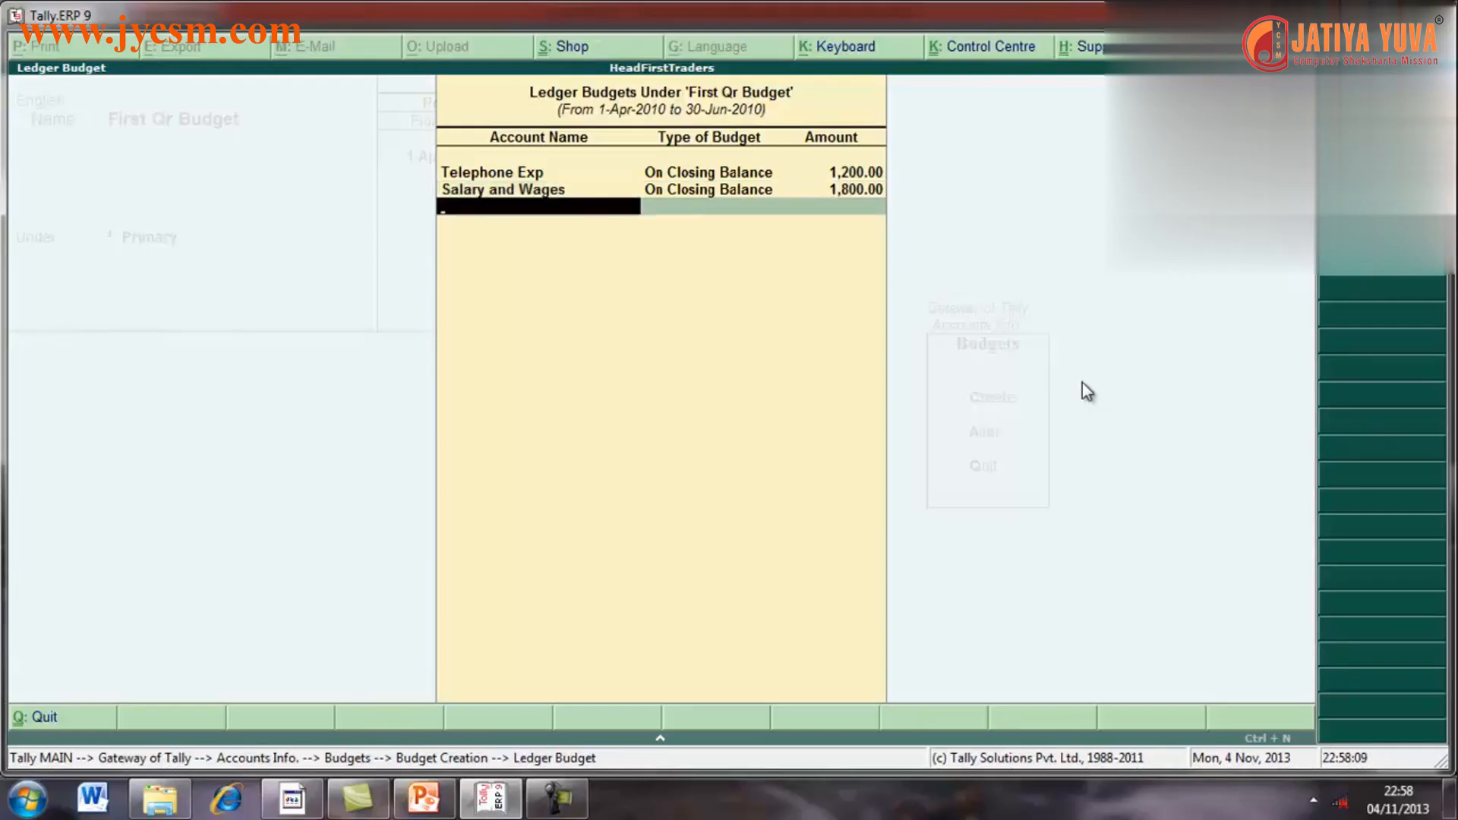
# - Add a ledger budget for Travelling Exp of type On Closing Balance with an amount of 2500
pyautogui.write('T')
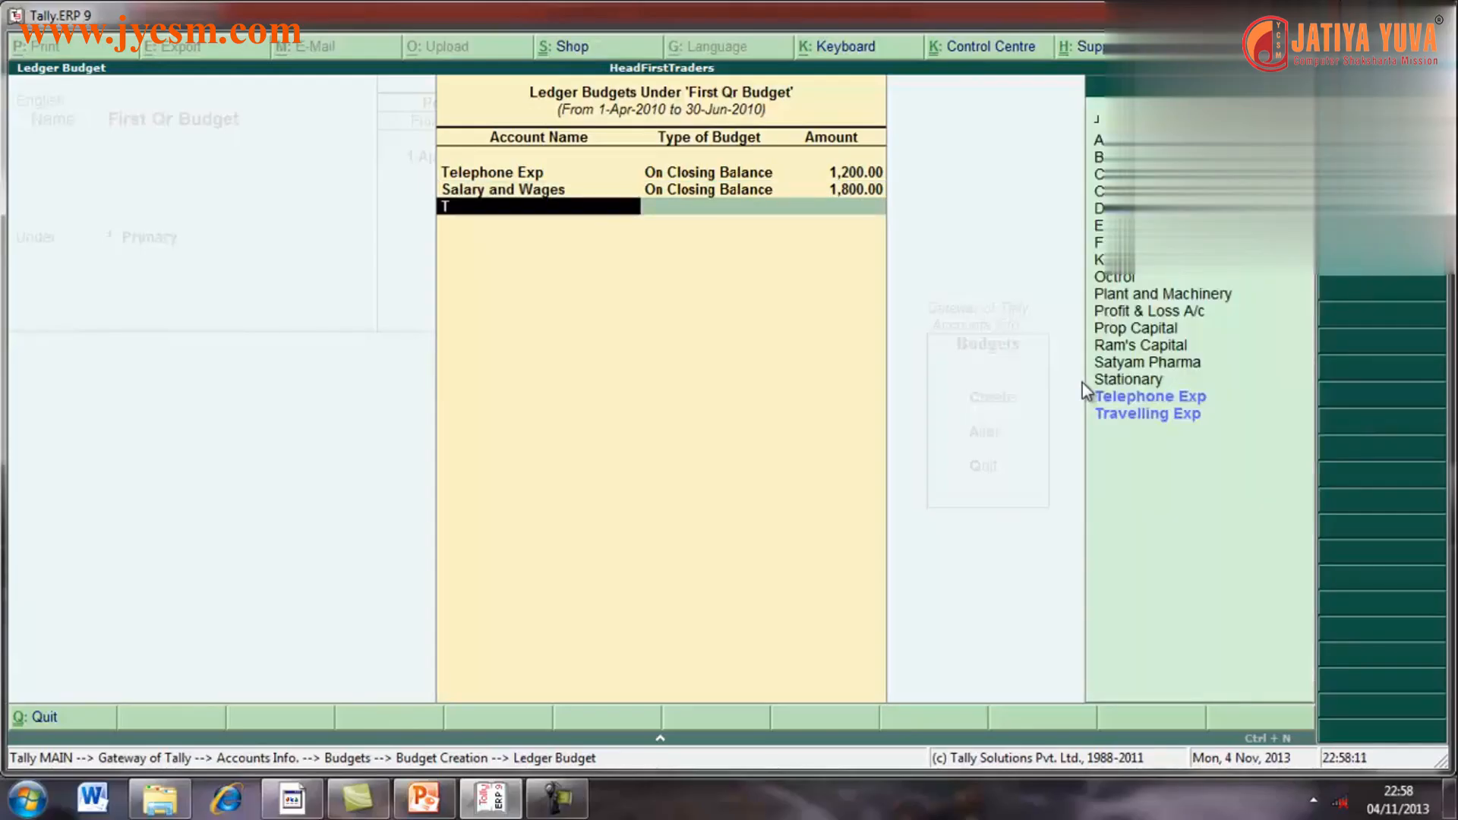
pyautogui.write('r')
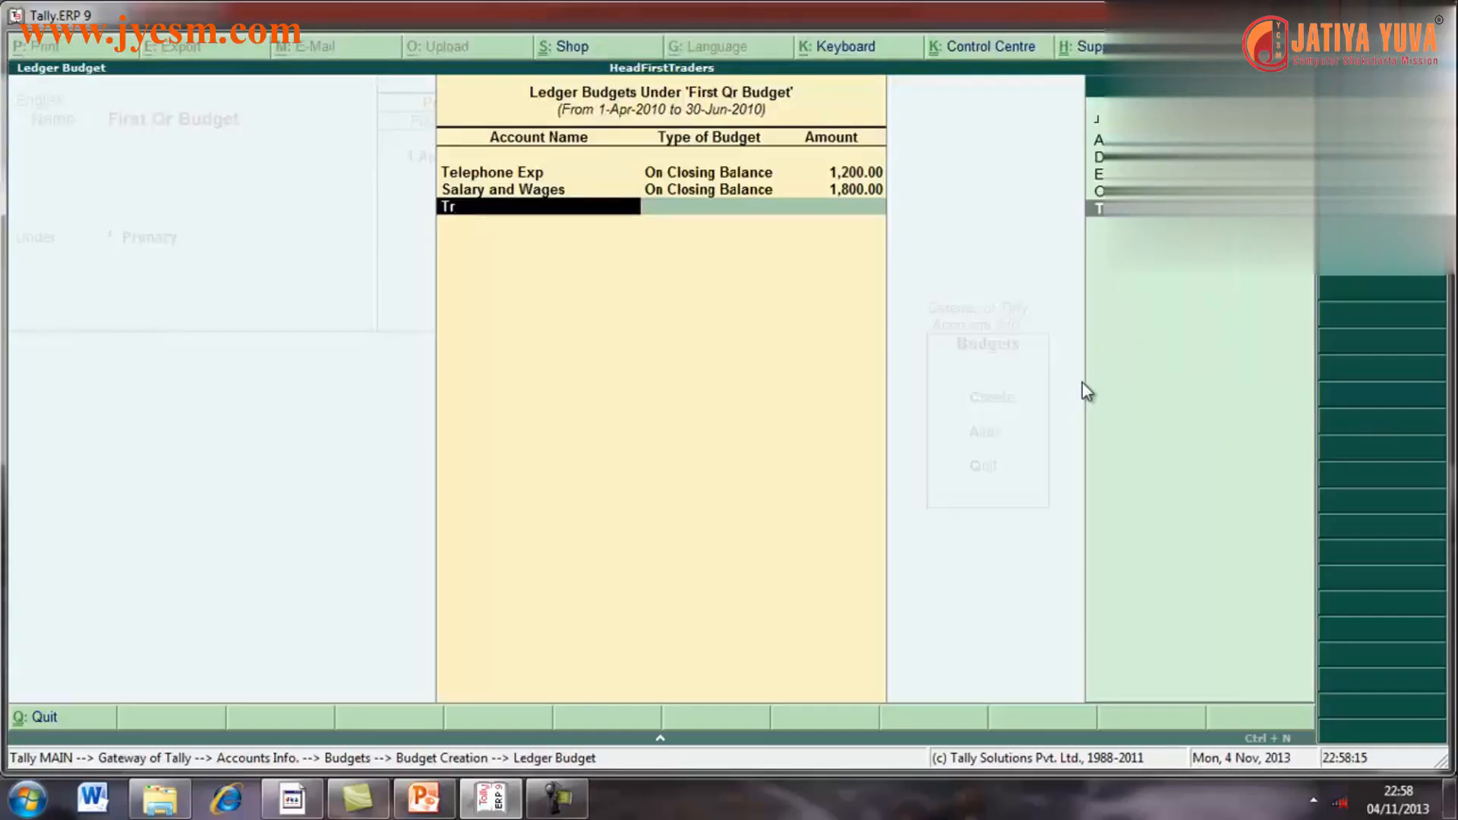
pyautogui.press('Return')
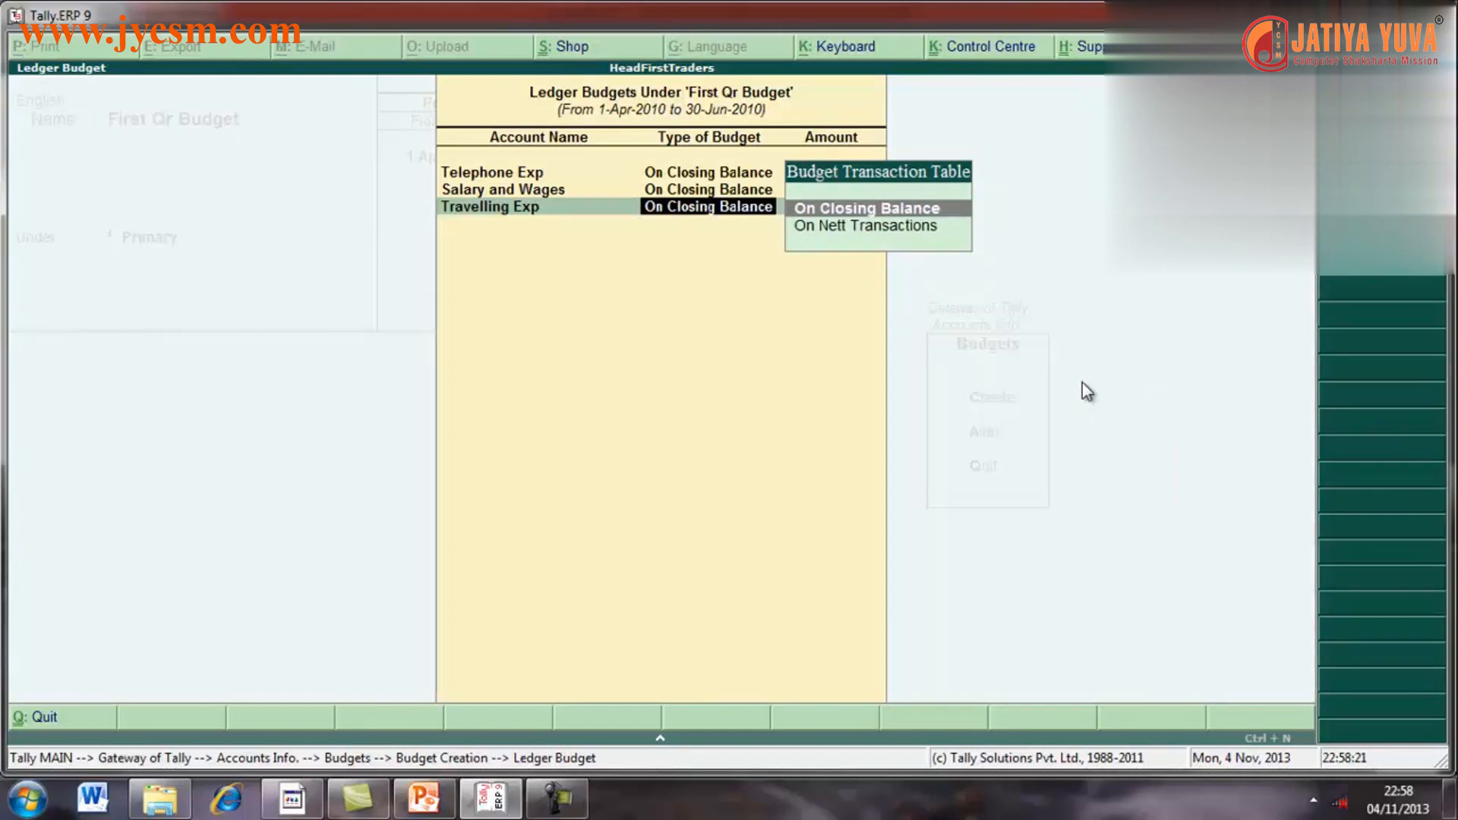
pyautogui.press('Return')
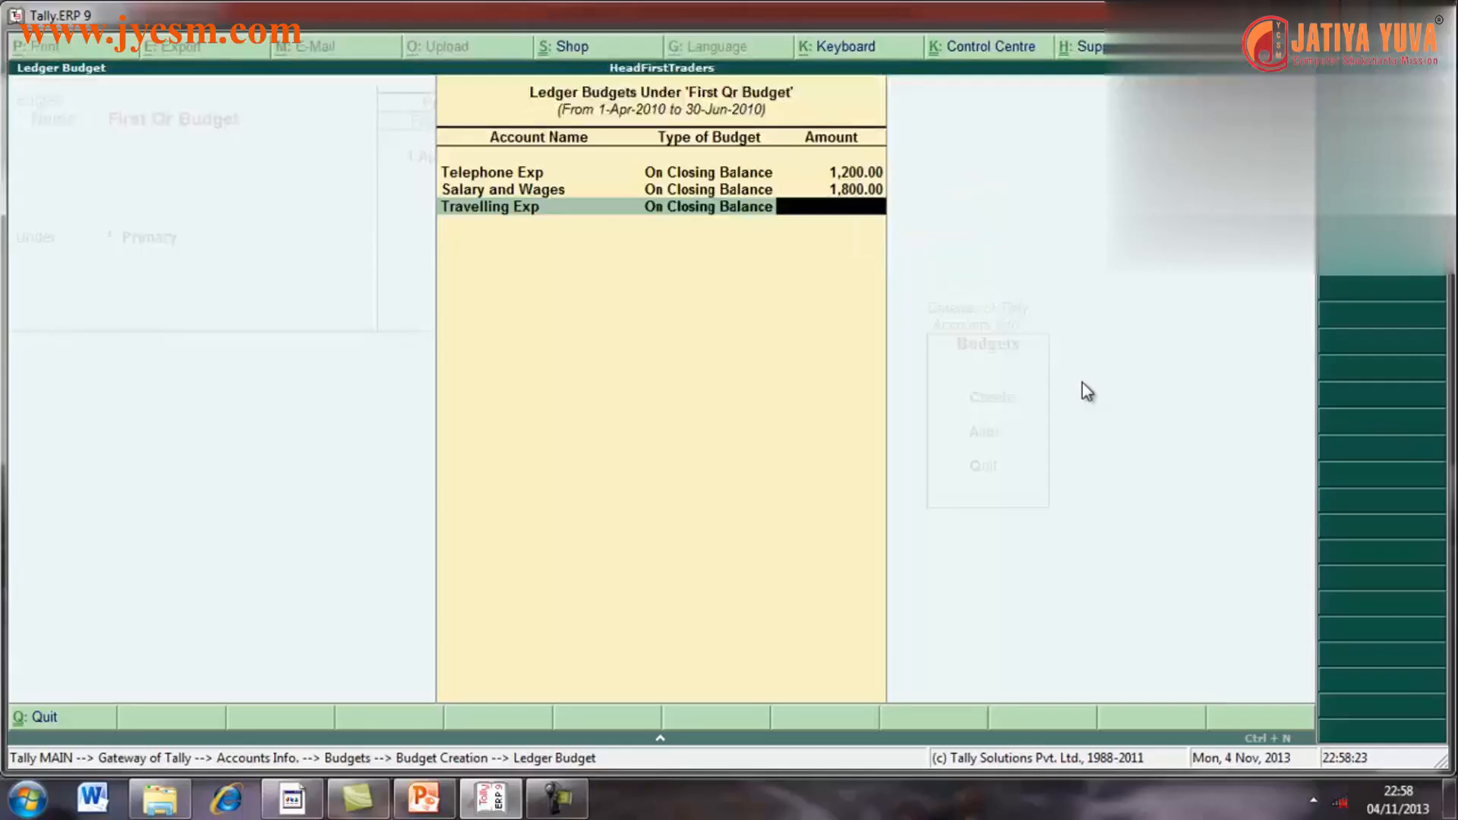
pyautogui.write('2500')
pyautogui.press('Return')
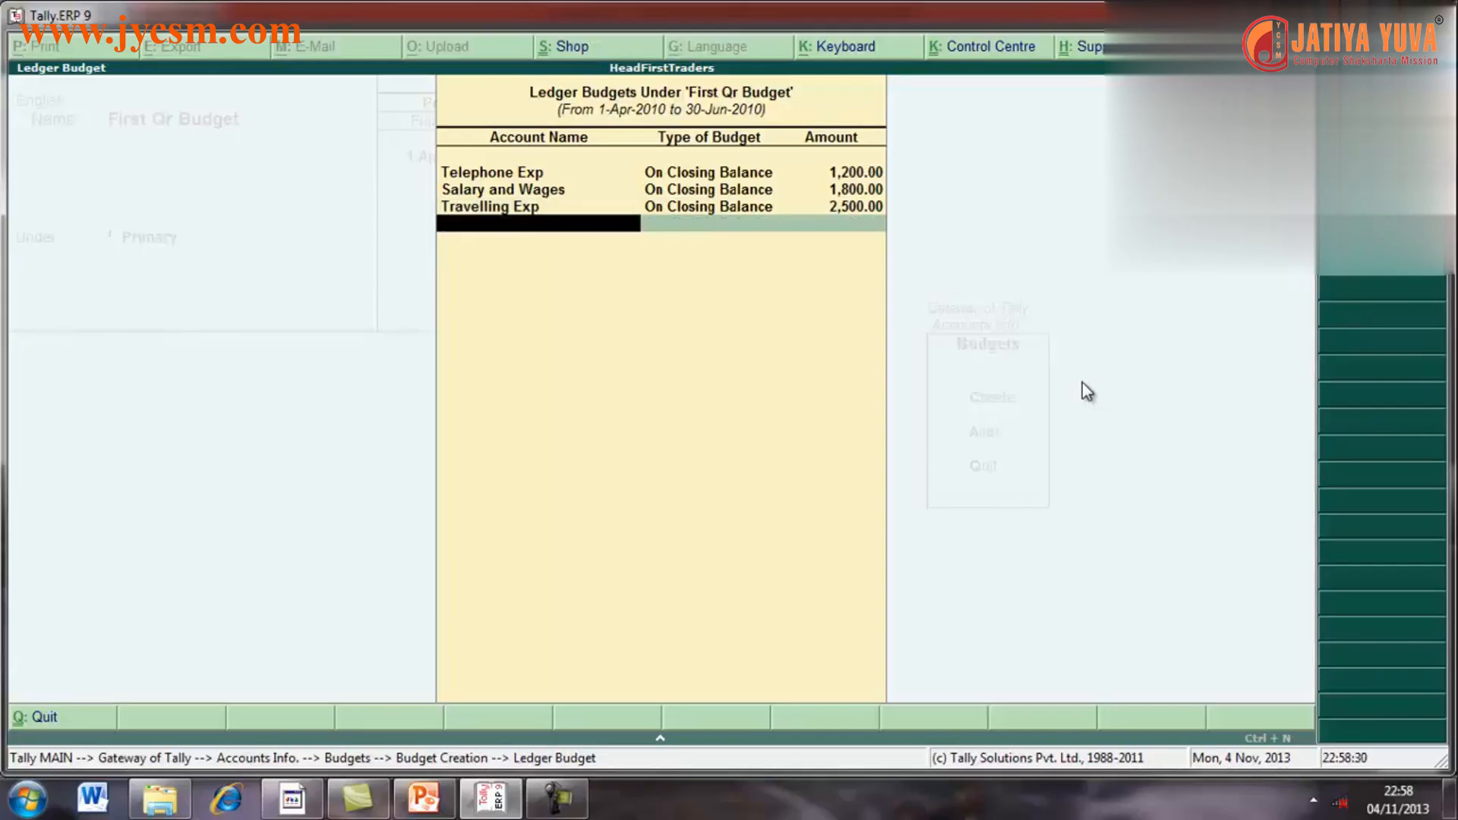
# - Add a ledger budget for Electricity Exp of type On Closing Balance with an amount of 2000
pyautogui.write('E')
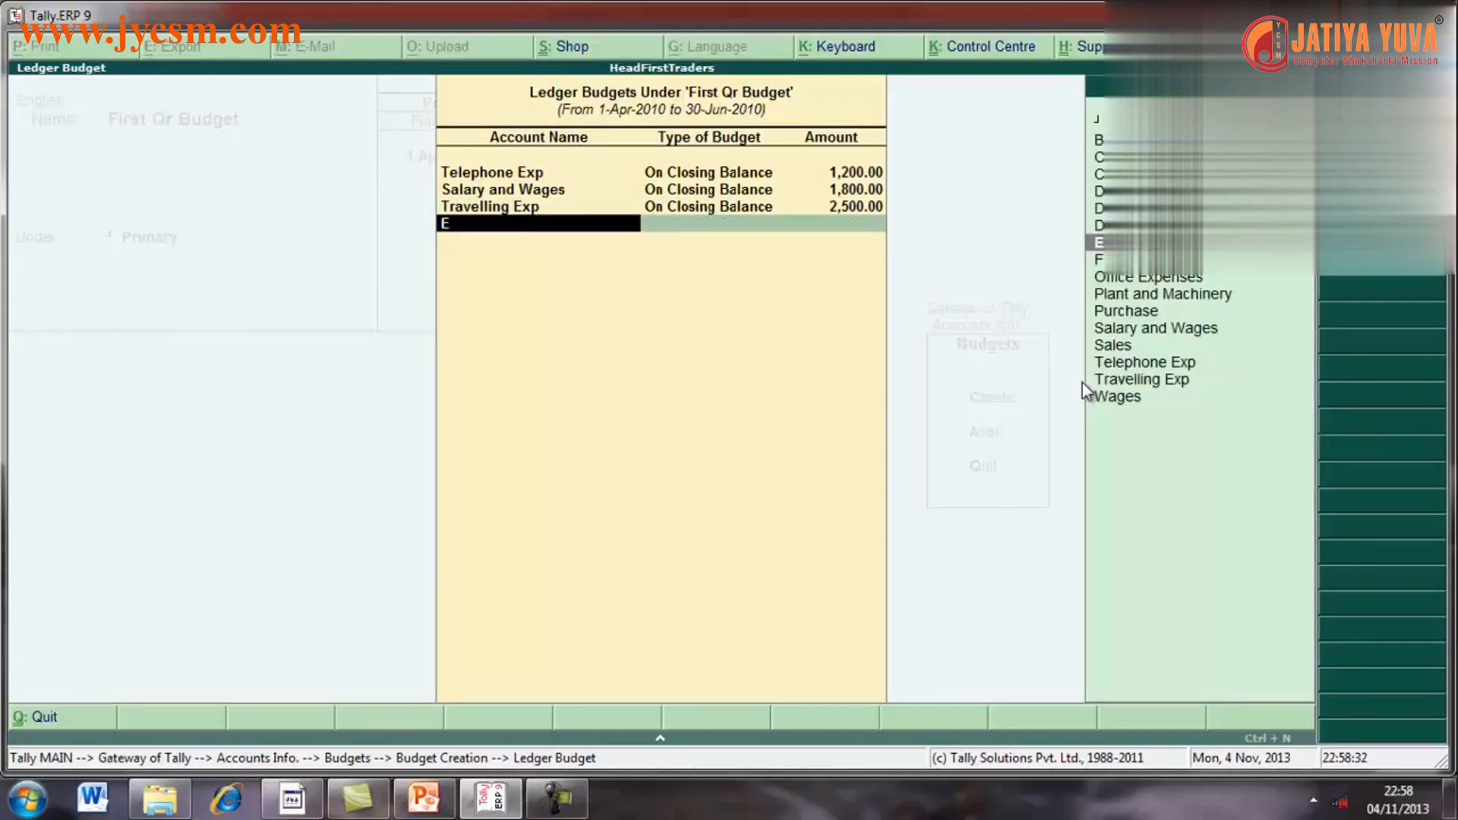
pyautogui.write('l')
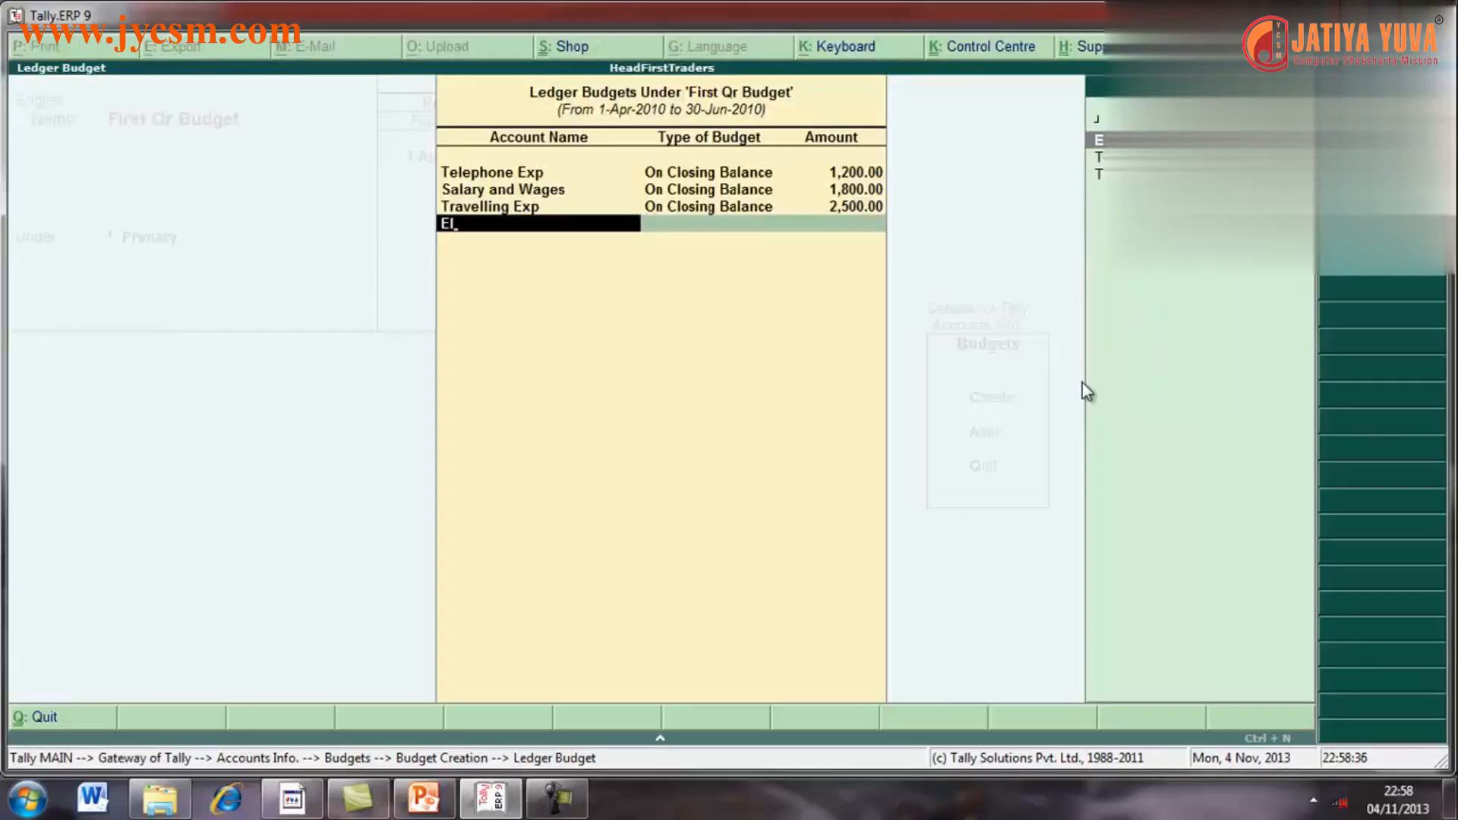
pyautogui.press('Return')
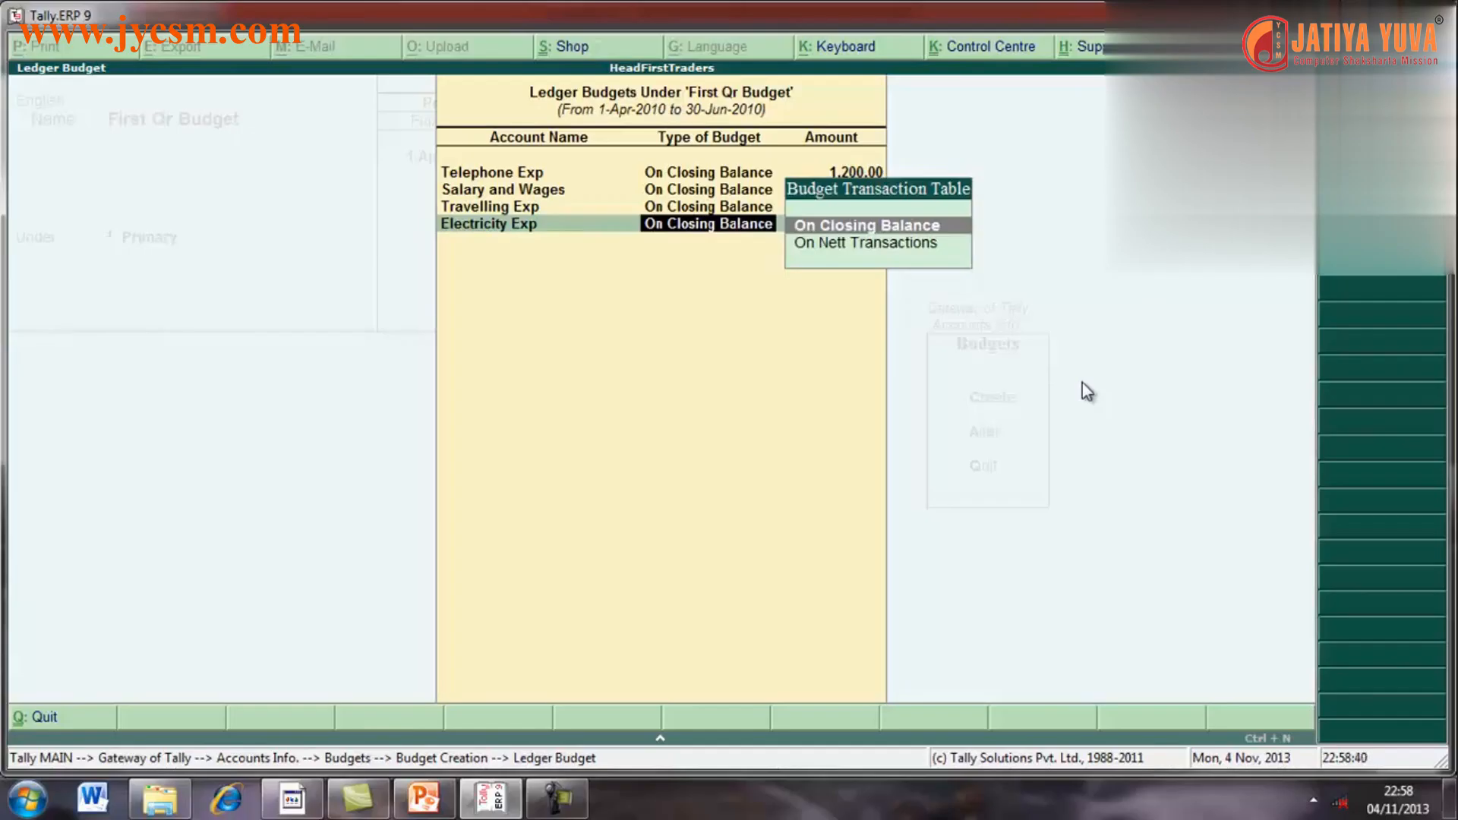
pyautogui.press('Return')
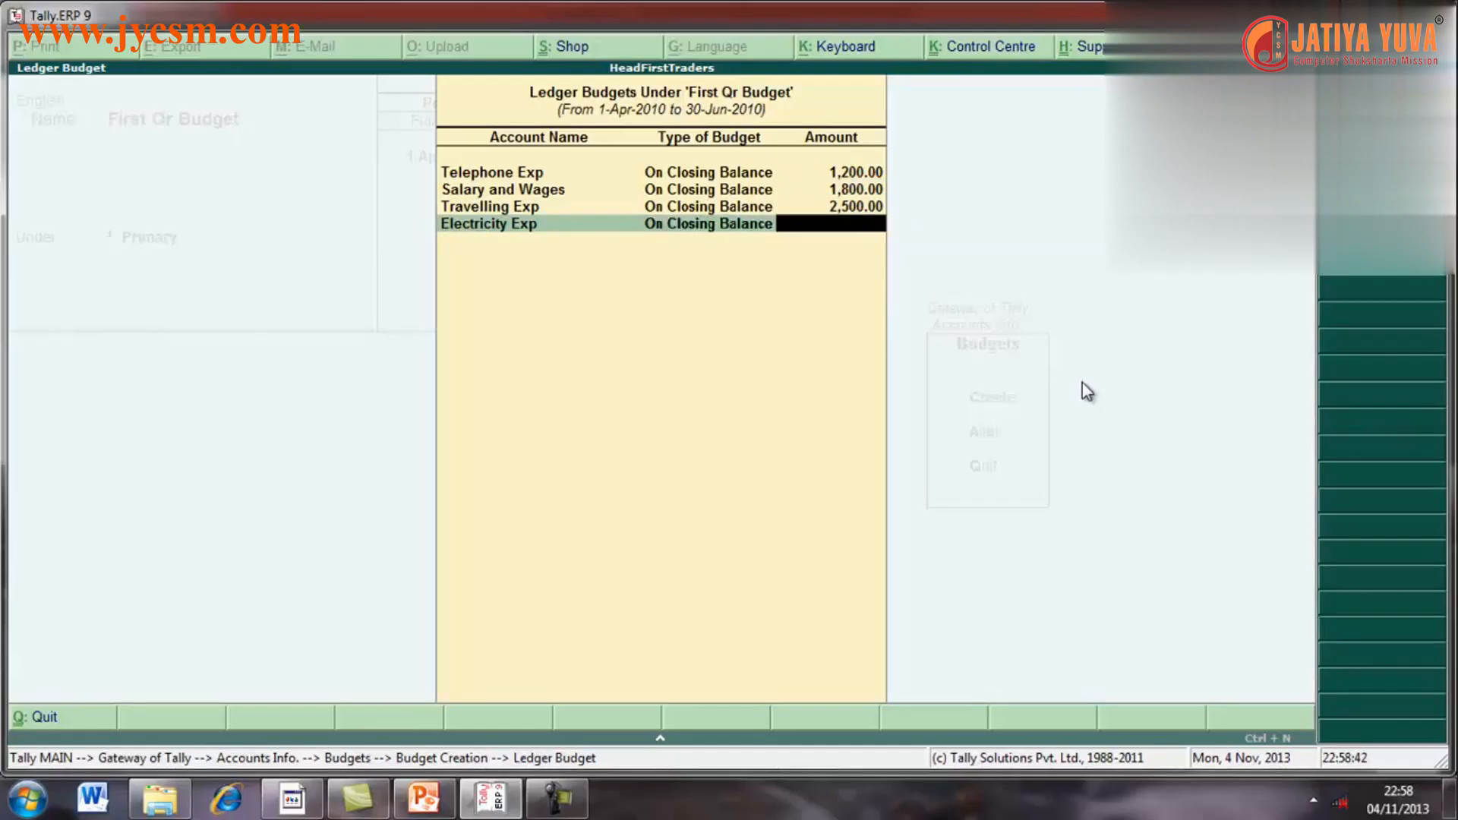
pyautogui.write('000')
pyautogui.press('Return')
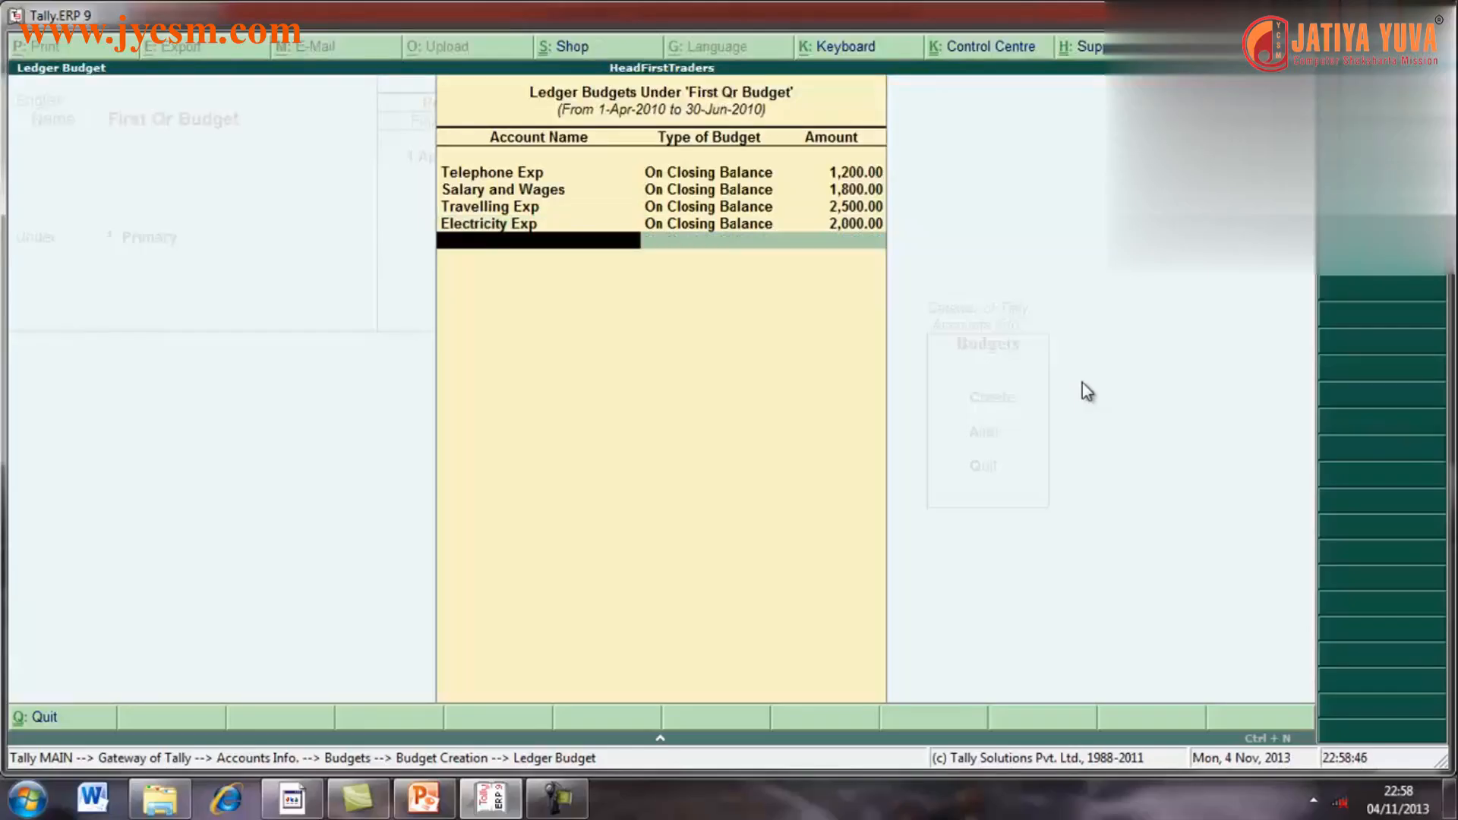
# - Finish the ledger budget list, save First Qr Budget and return to the Gateway of Tally
pyautogui.press('Return')
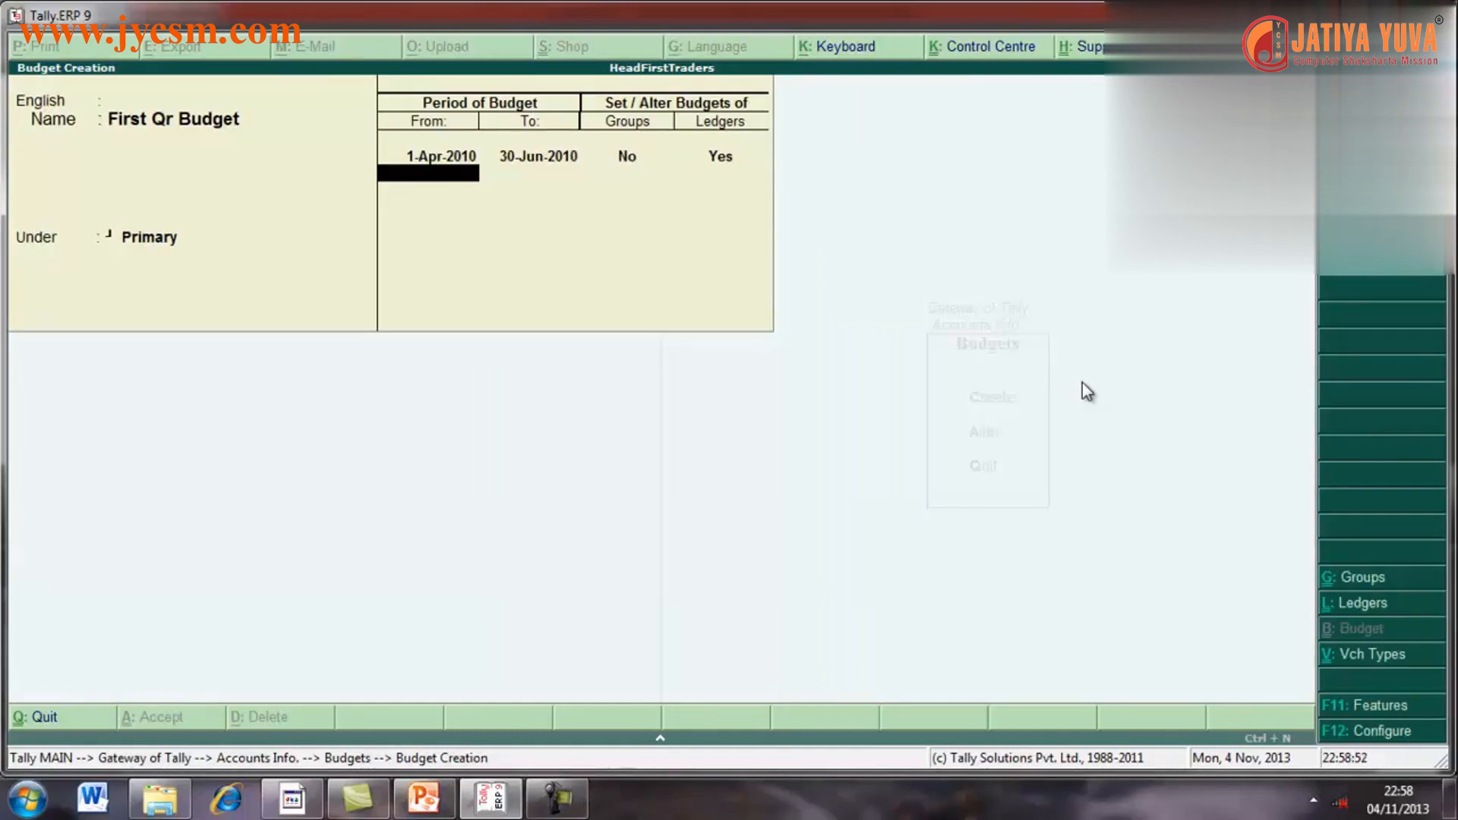
pyautogui.hotkey('ctrl', 'a')
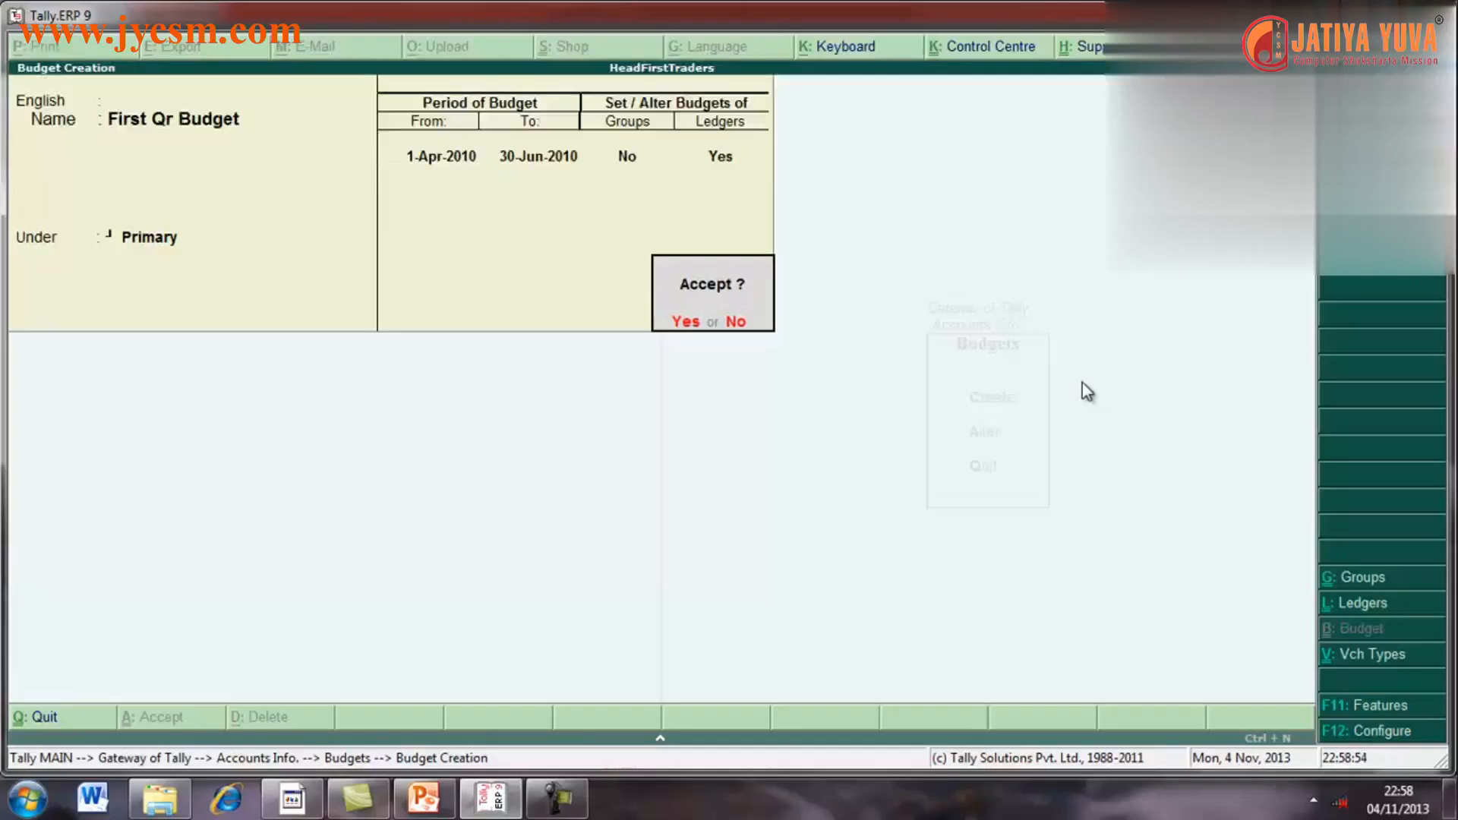
pyautogui.press('Return')
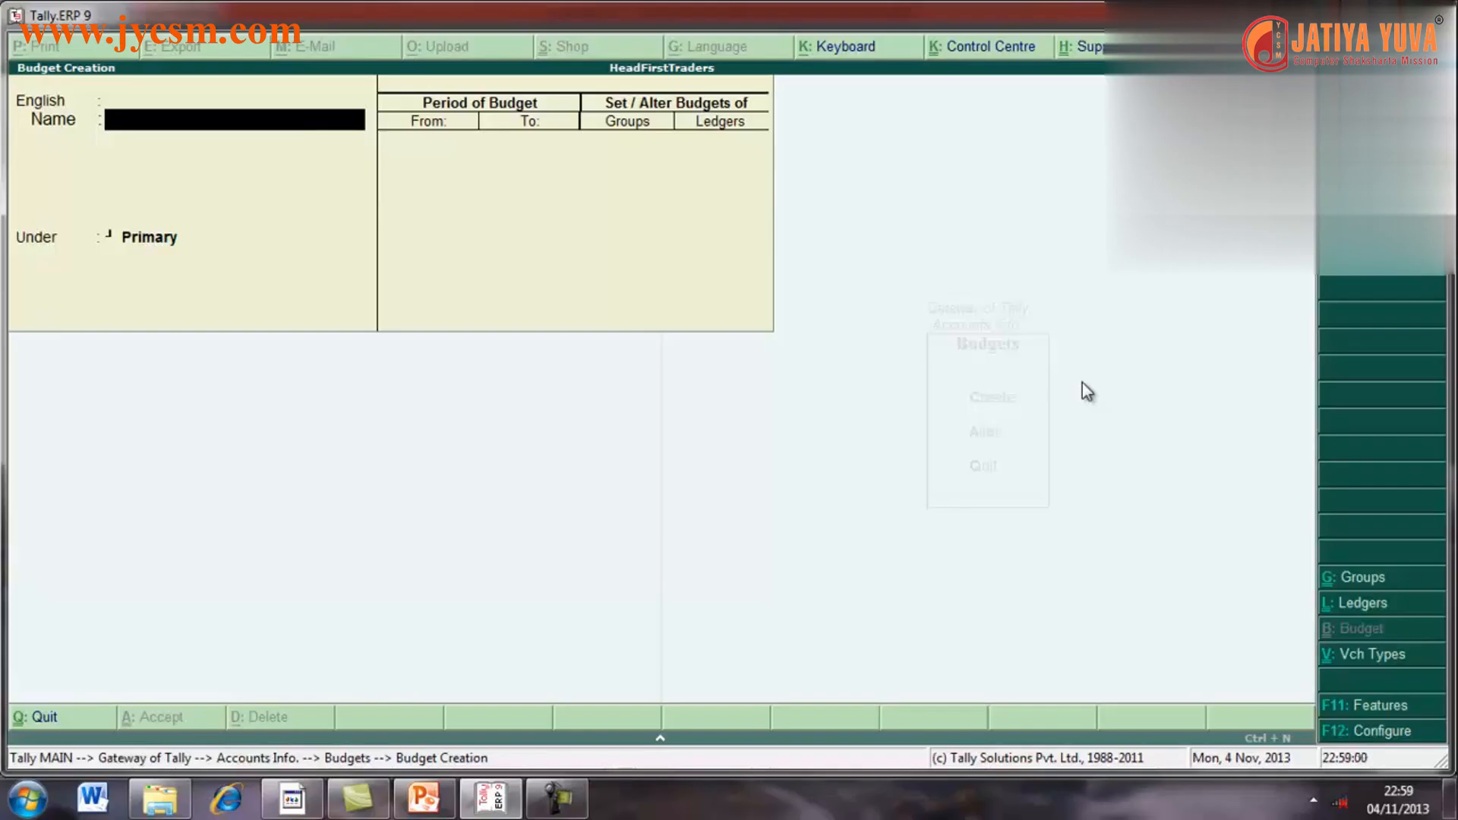
pyautogui.press('Escape')
pyautogui.press('Escape')
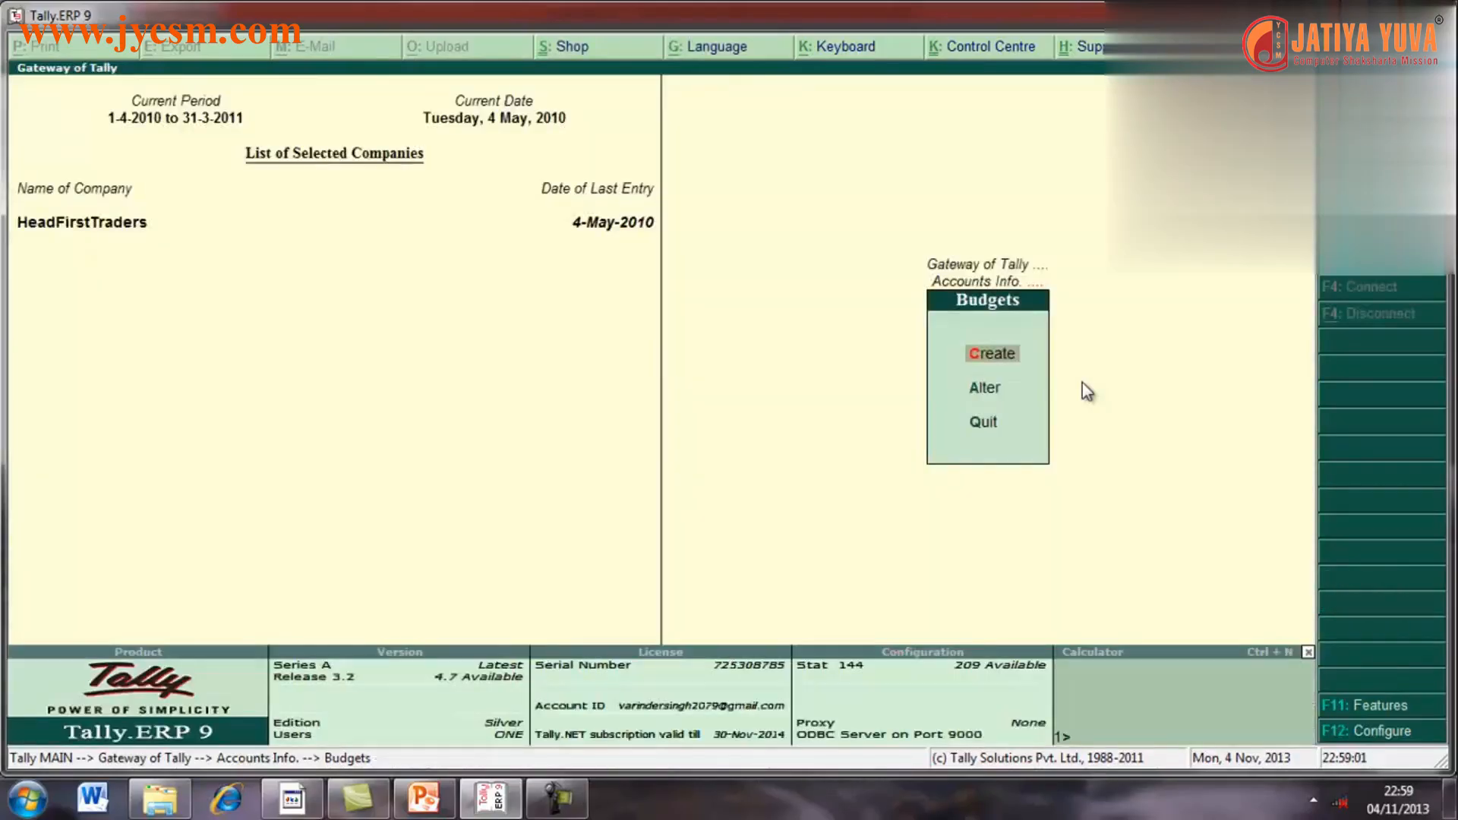
pyautogui.press('Escape')
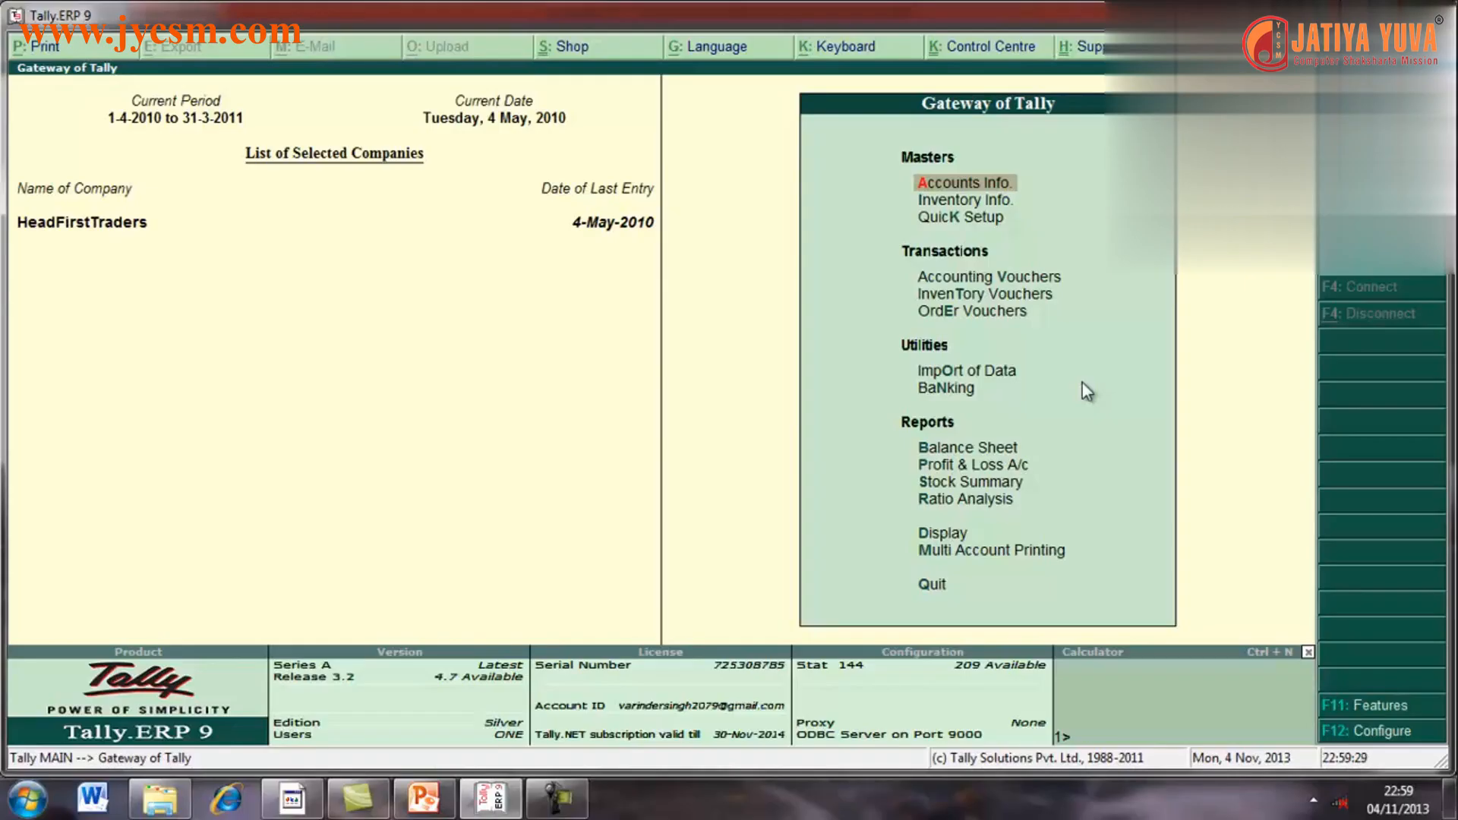
# - Display the Trial Balance of HeadFirstTraders
pyautogui.press('Down')
pyautogui.press('Down')
pyautogui.press('Down')
pyautogui.press('Down')
pyautogui.press('Down')
pyautogui.press('Down')
pyautogui.press('Down')
pyautogui.press('Down')
pyautogui.press('Down')
pyautogui.press('Down')
pyautogui.press('Down')
pyautogui.press('Down')
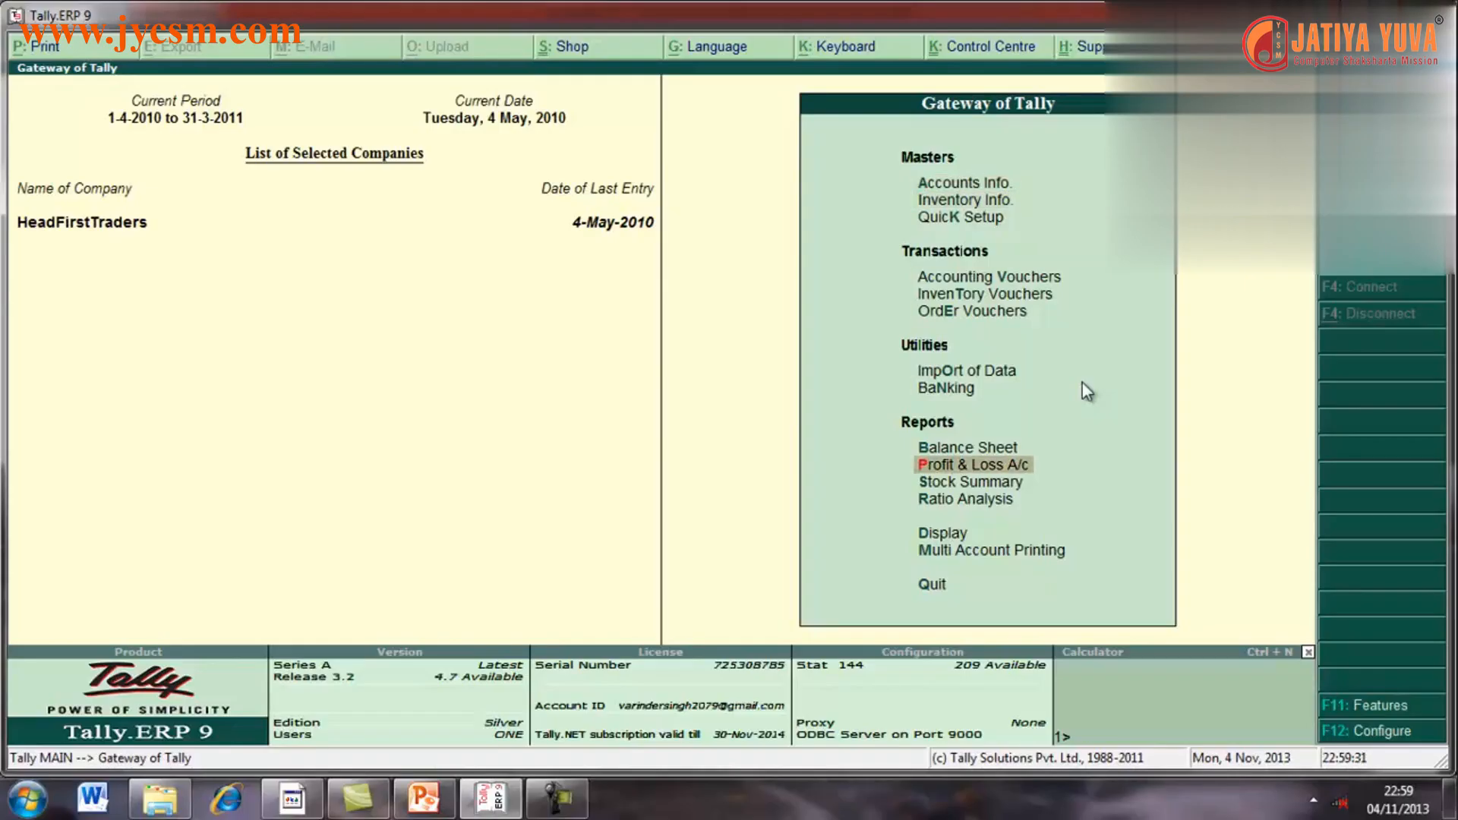
pyautogui.press('Return')
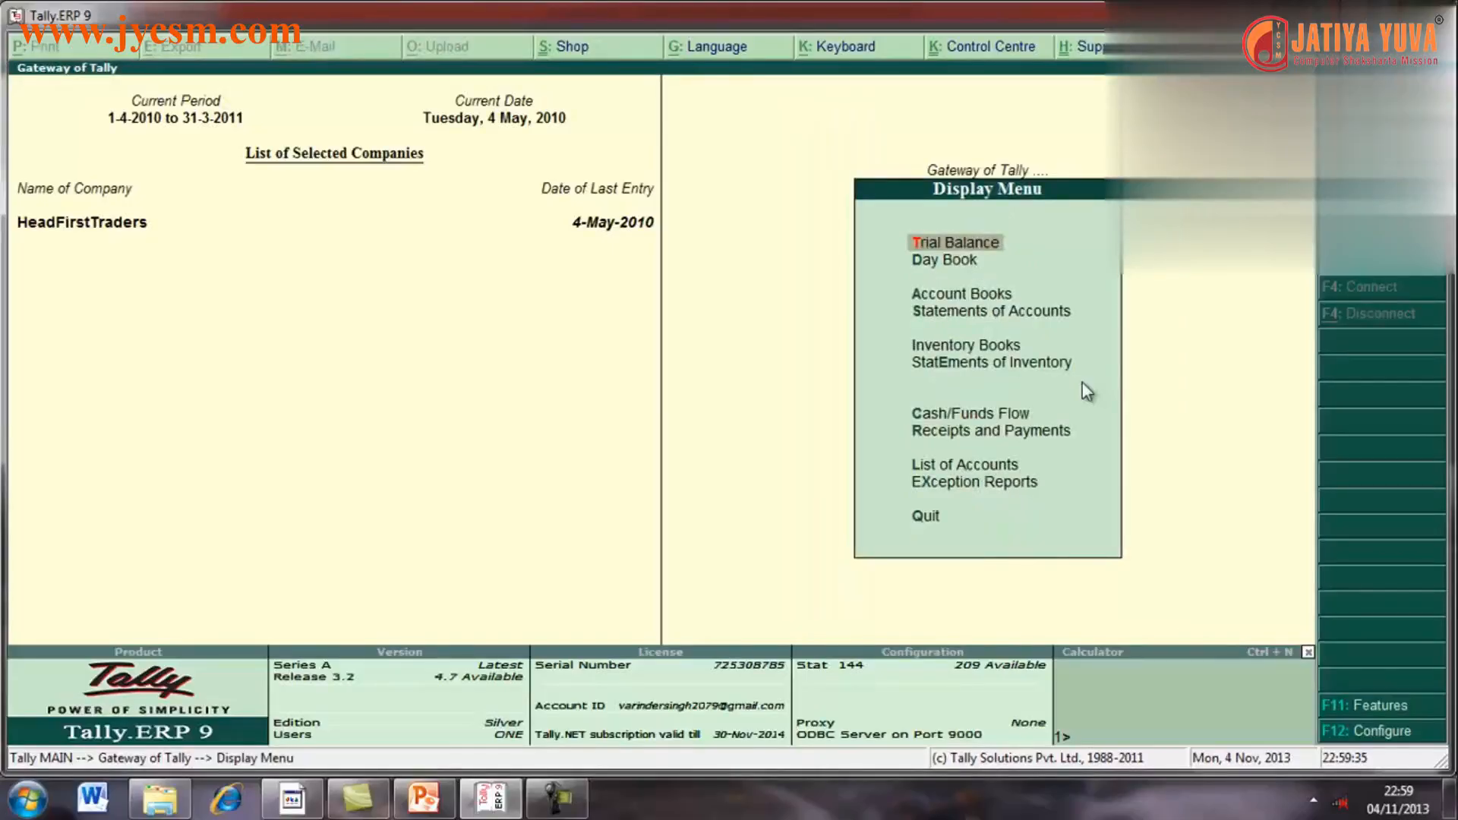
pyautogui.press('Return')
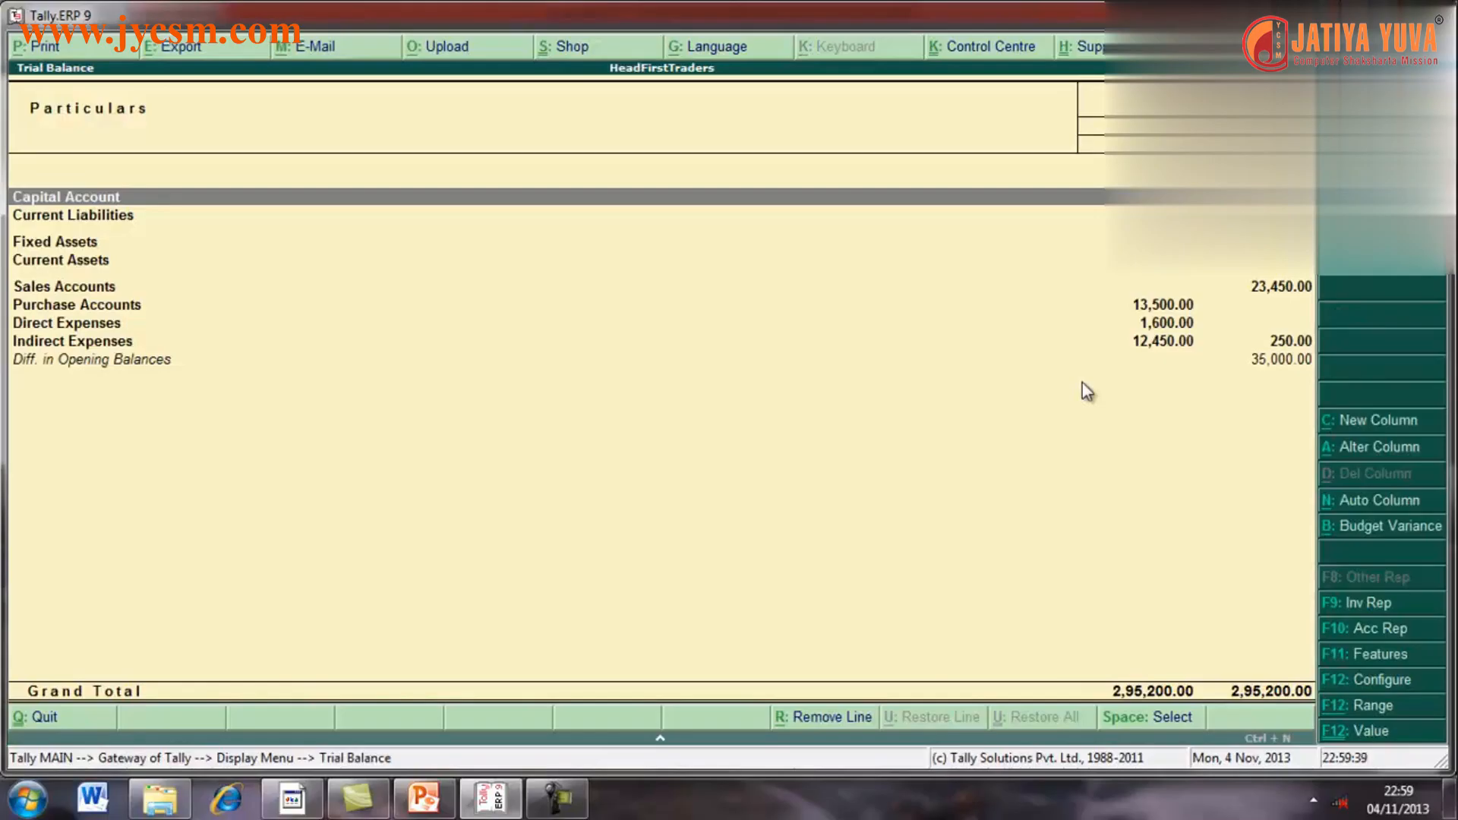
# - Open the group summary of Indirect Expenses from the Trial Balance
pyautogui.press('Down')
pyautogui.press('Down')
pyautogui.press('Down')
pyautogui.press('Down')
pyautogui.press('Down')
pyautogui.press('Down')
pyautogui.press('Down')
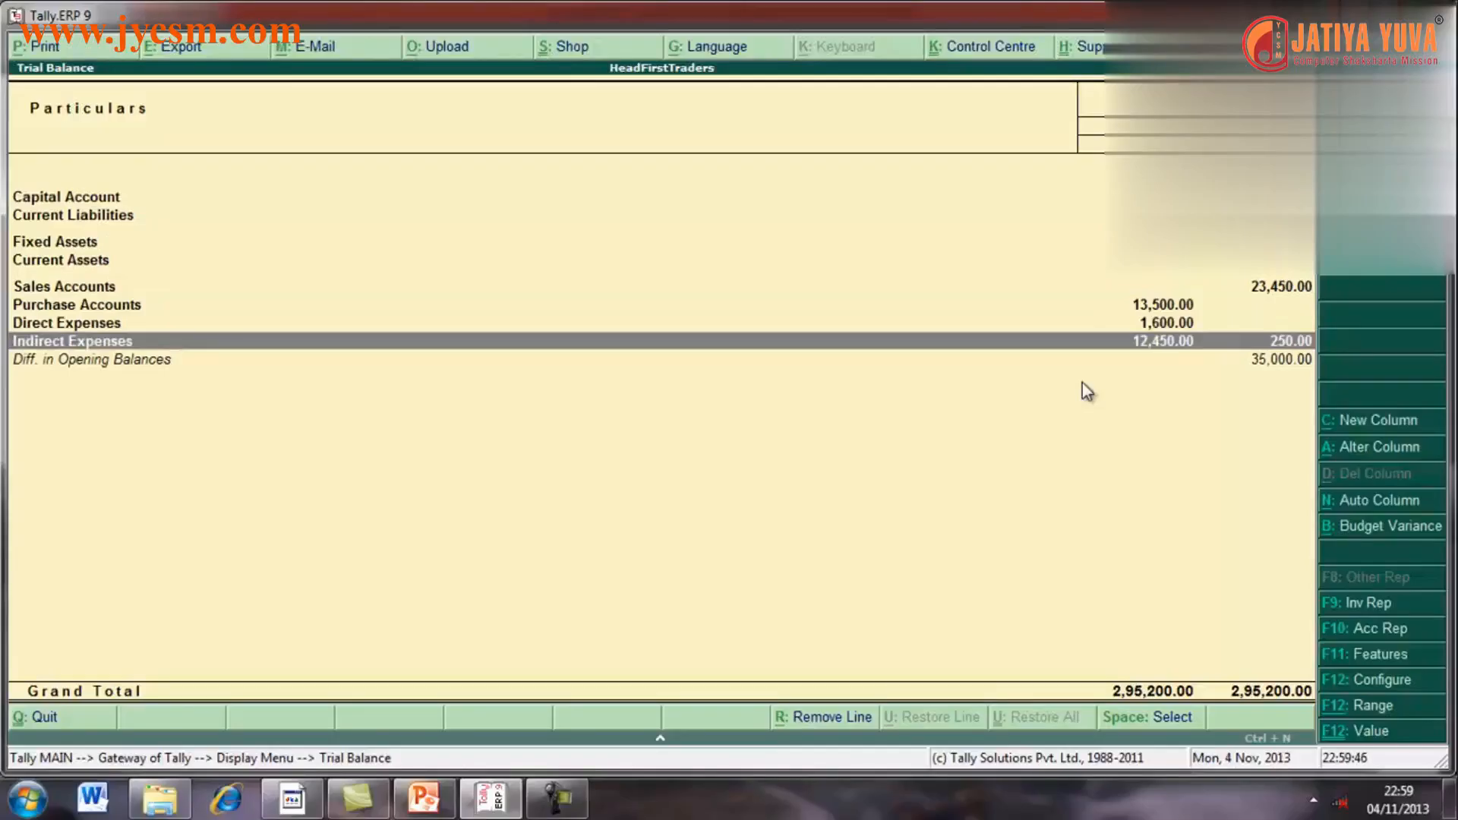
pyautogui.press('Return')
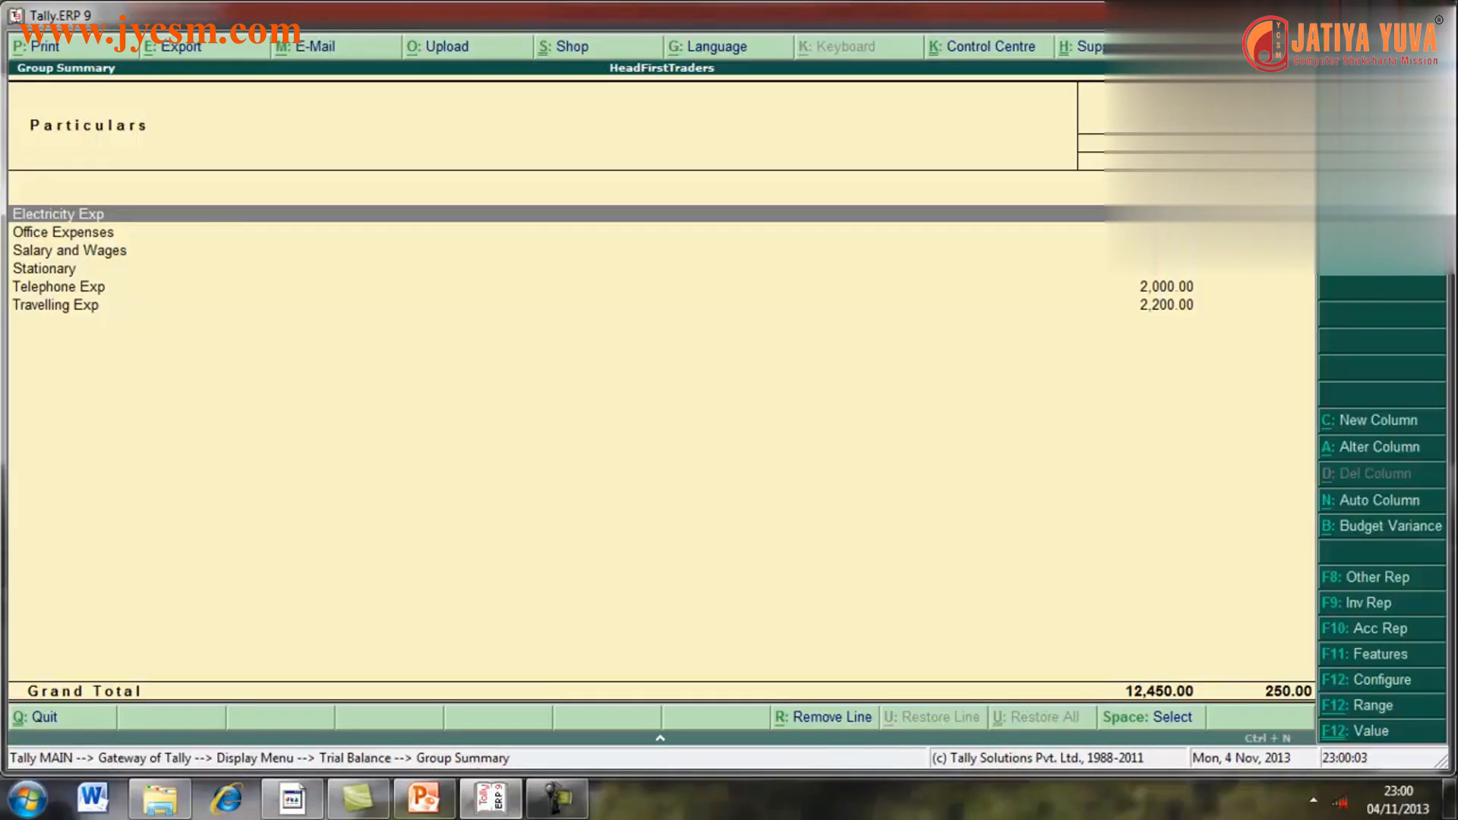
# - Set the Indirect Expenses summary period from 1-4-2010 to 30-6-2010
pyautogui.hotkey('alt', 'F2')
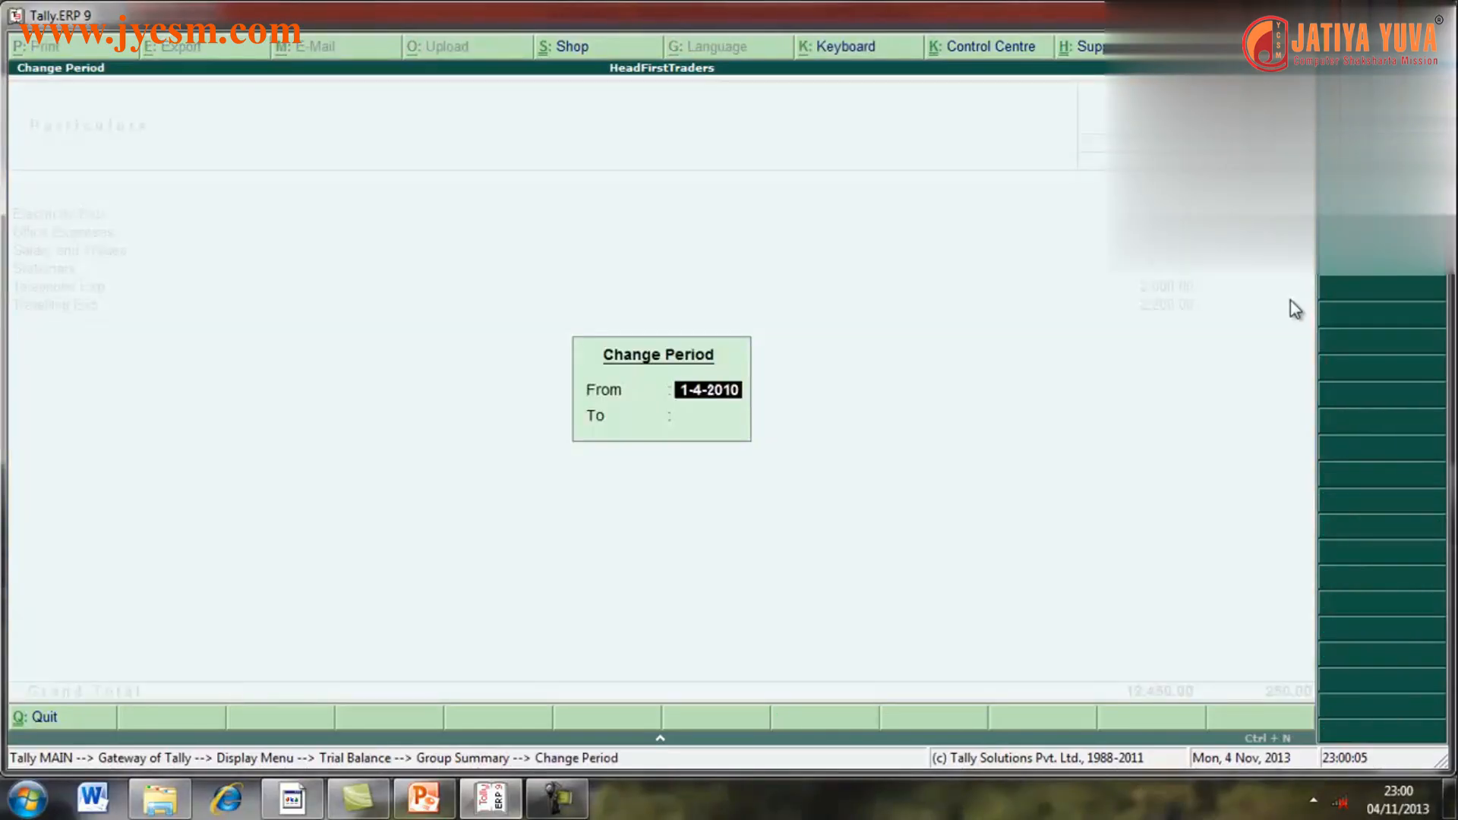
pyautogui.press('Return')
pyautogui.write('30-6-2010')
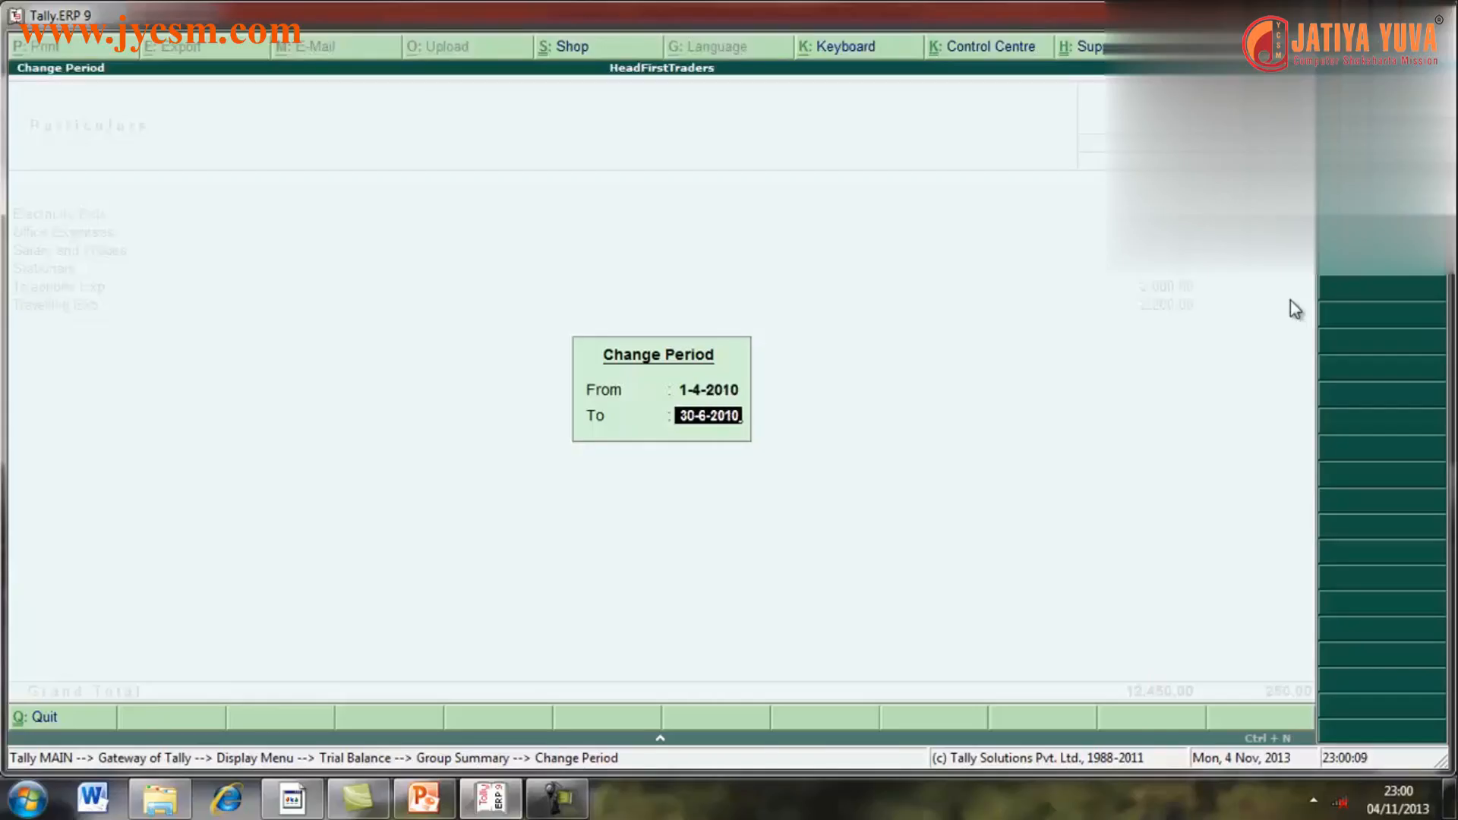
pyautogui.press('Return')
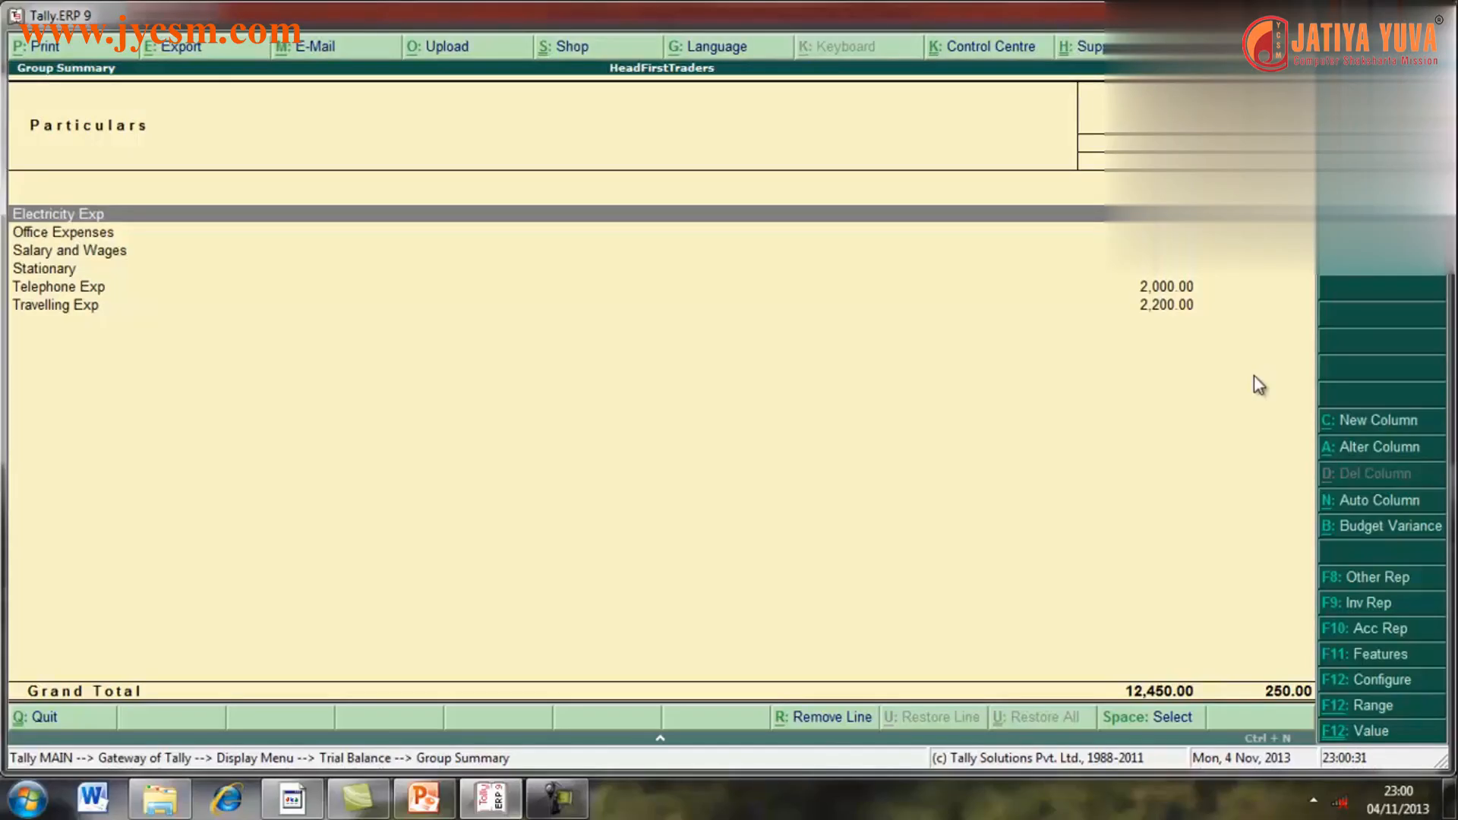
# - Add a column for Indirect Expenses showing First Qr Budget values from 1-4-2010 to 30-6-2010, with Show Variance at No
pyautogui.click(1367, 420)
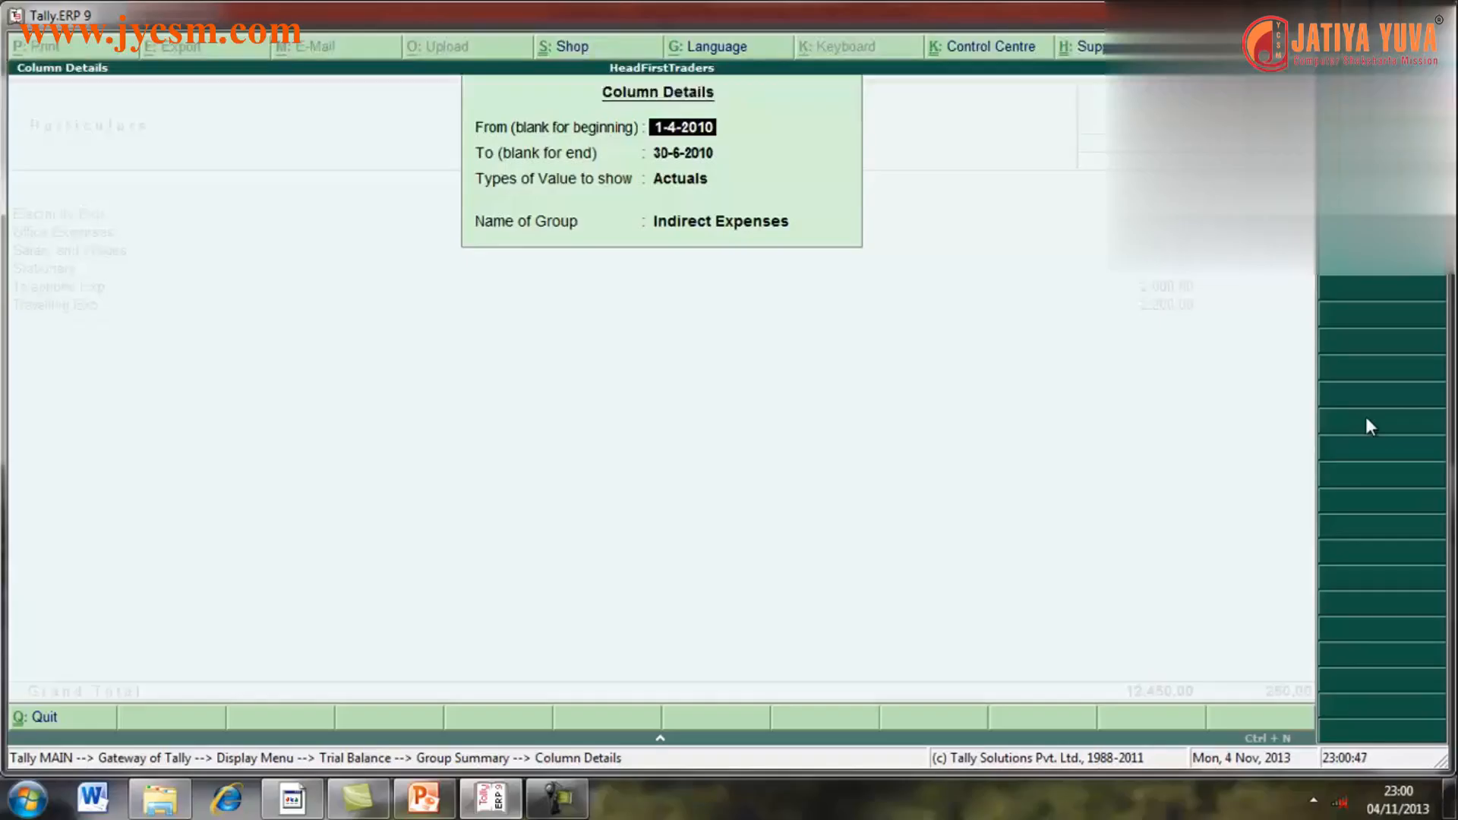
pyautogui.press('Return')
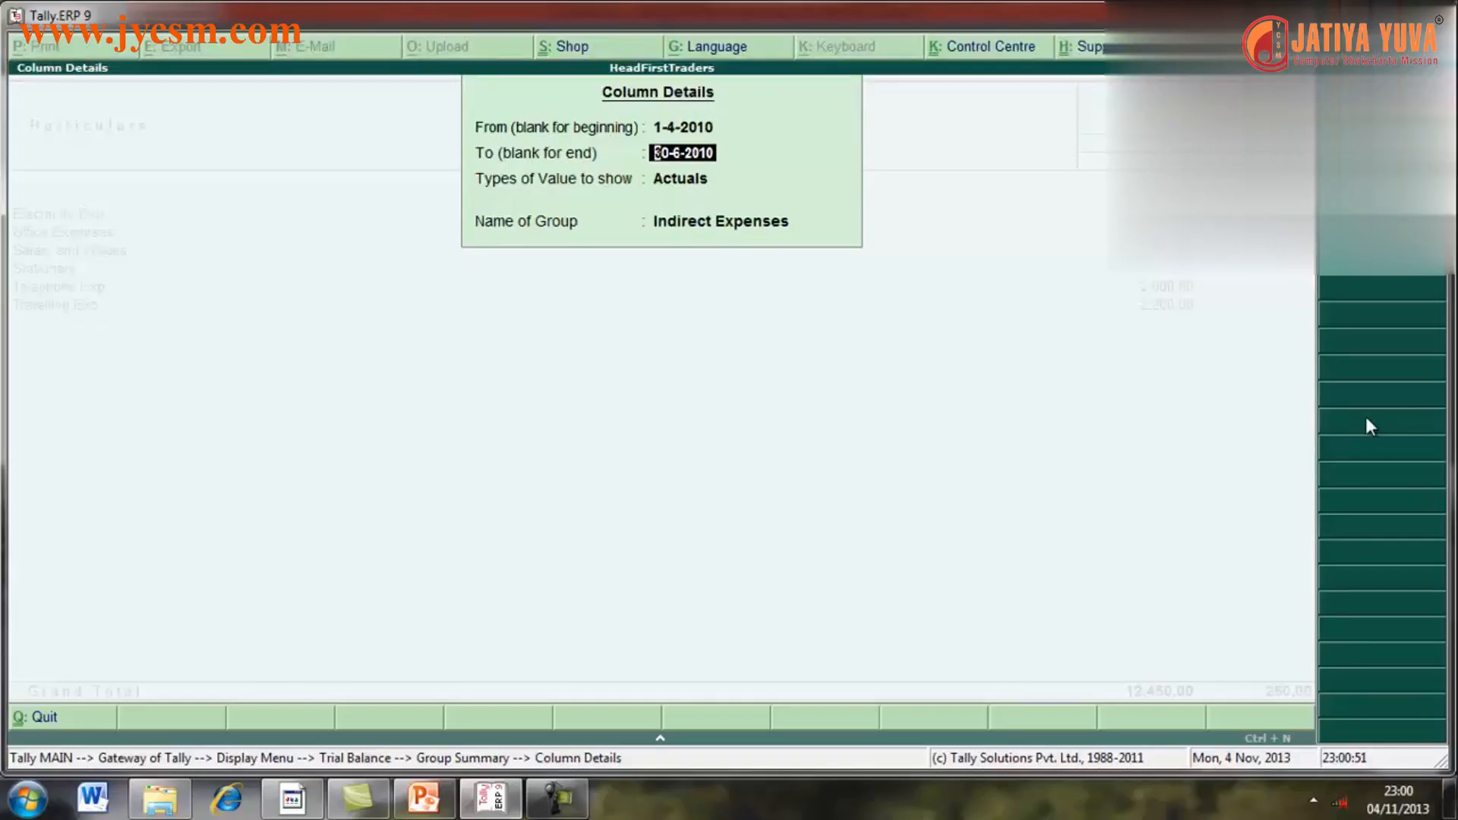
pyautogui.press('Return')
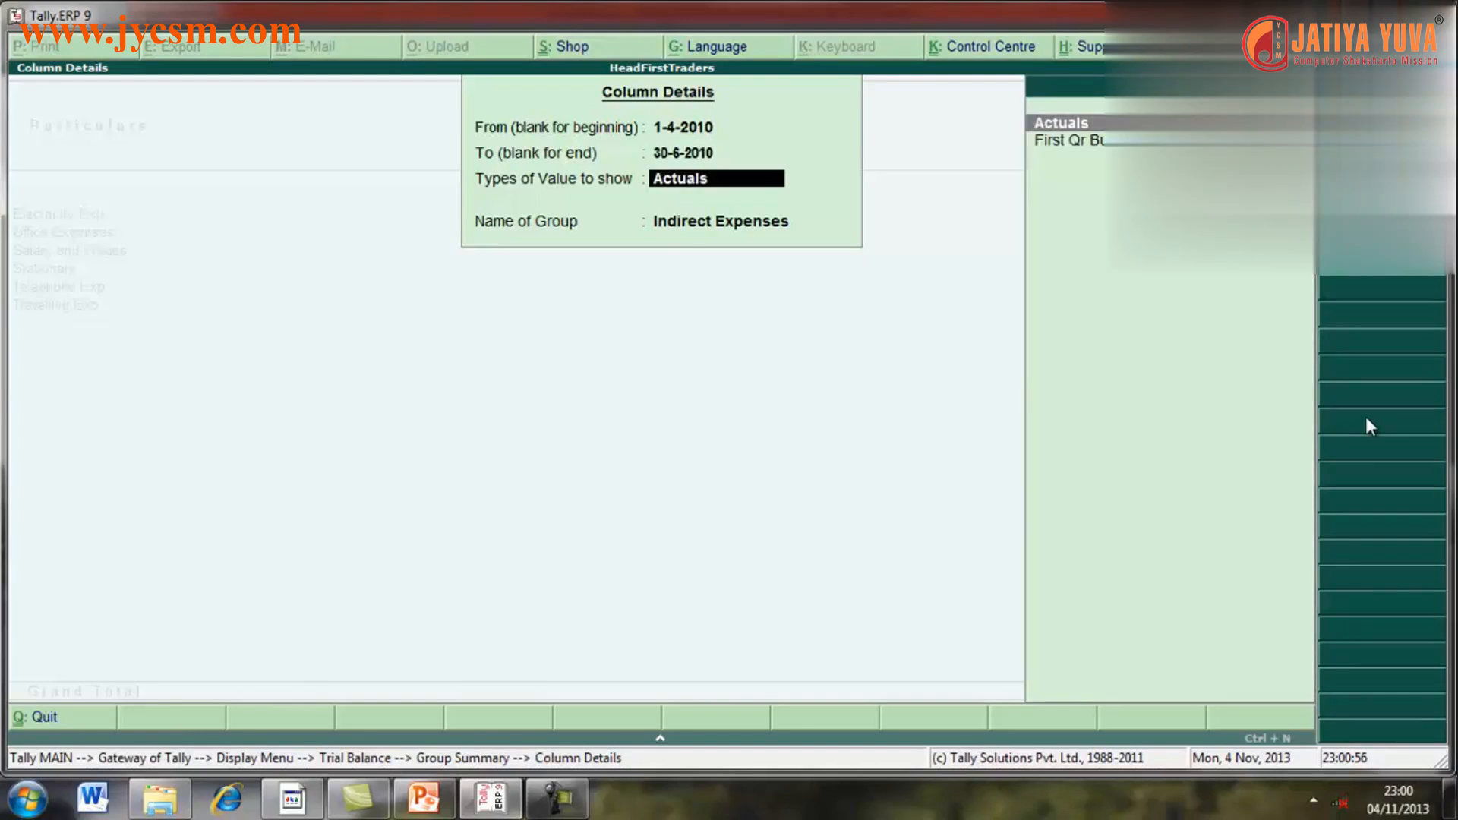
pyautogui.press('Down')
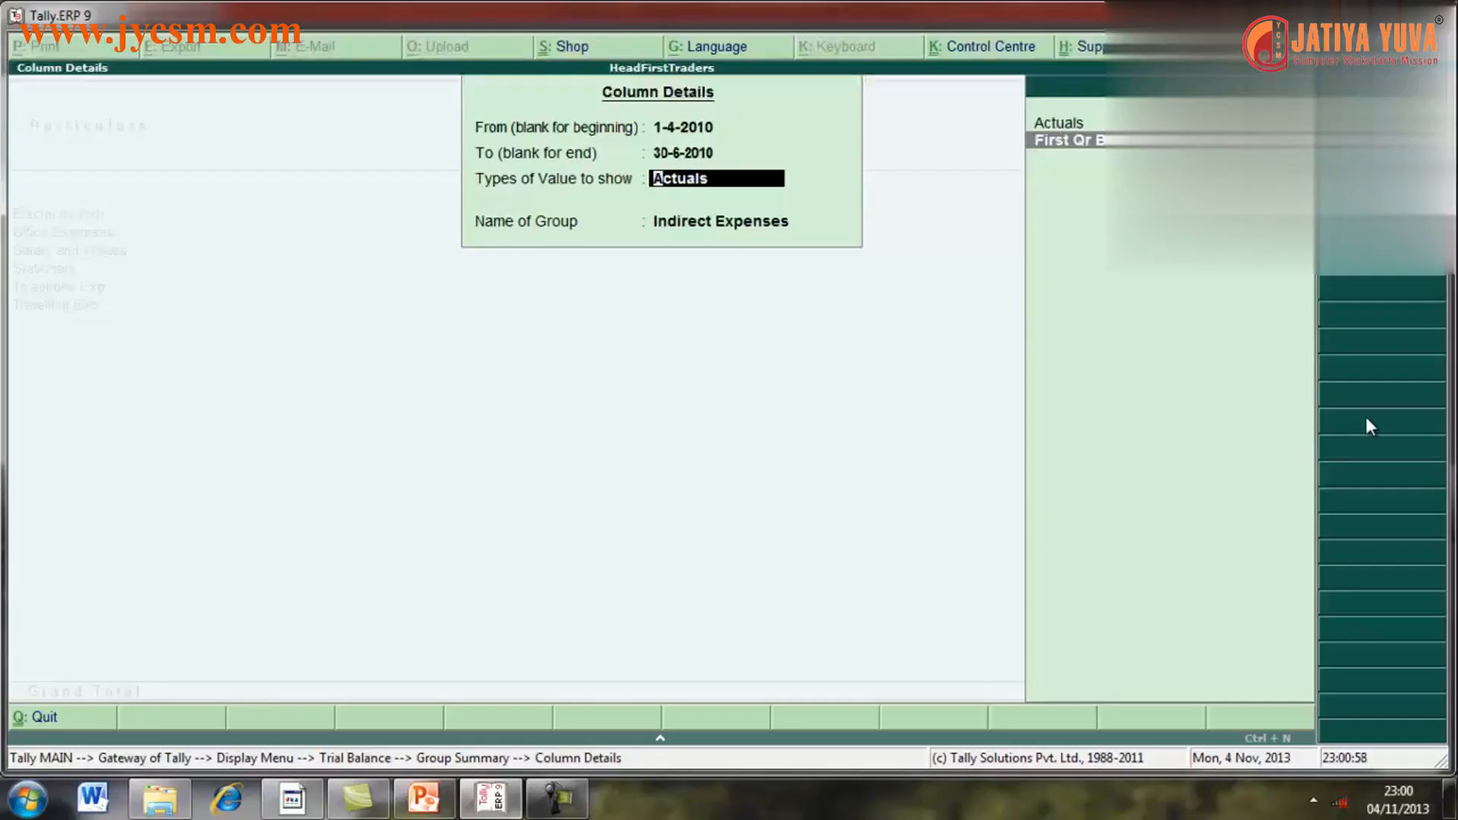
pyautogui.press('Return')
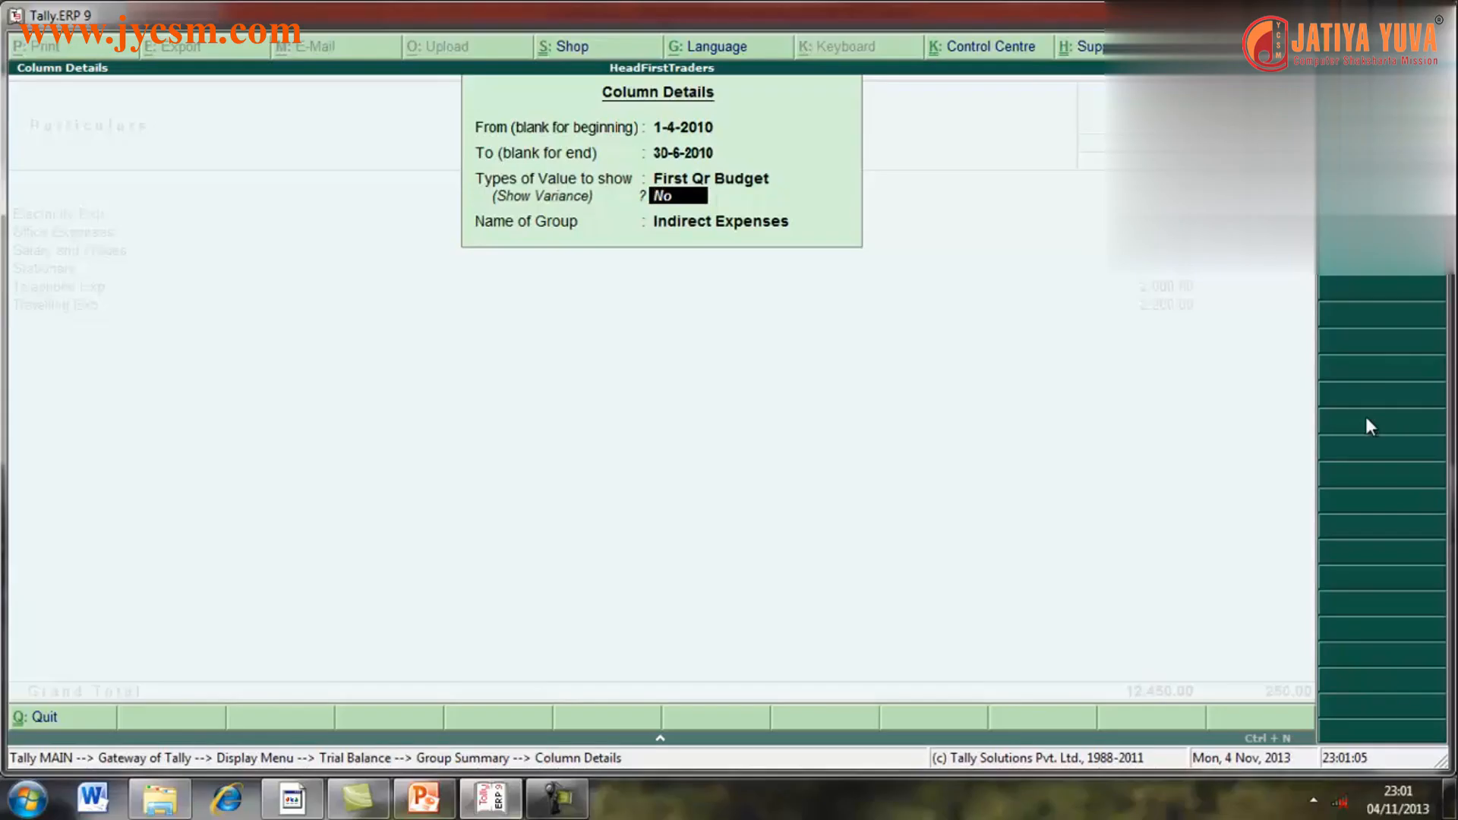
pyautogui.press('Return')
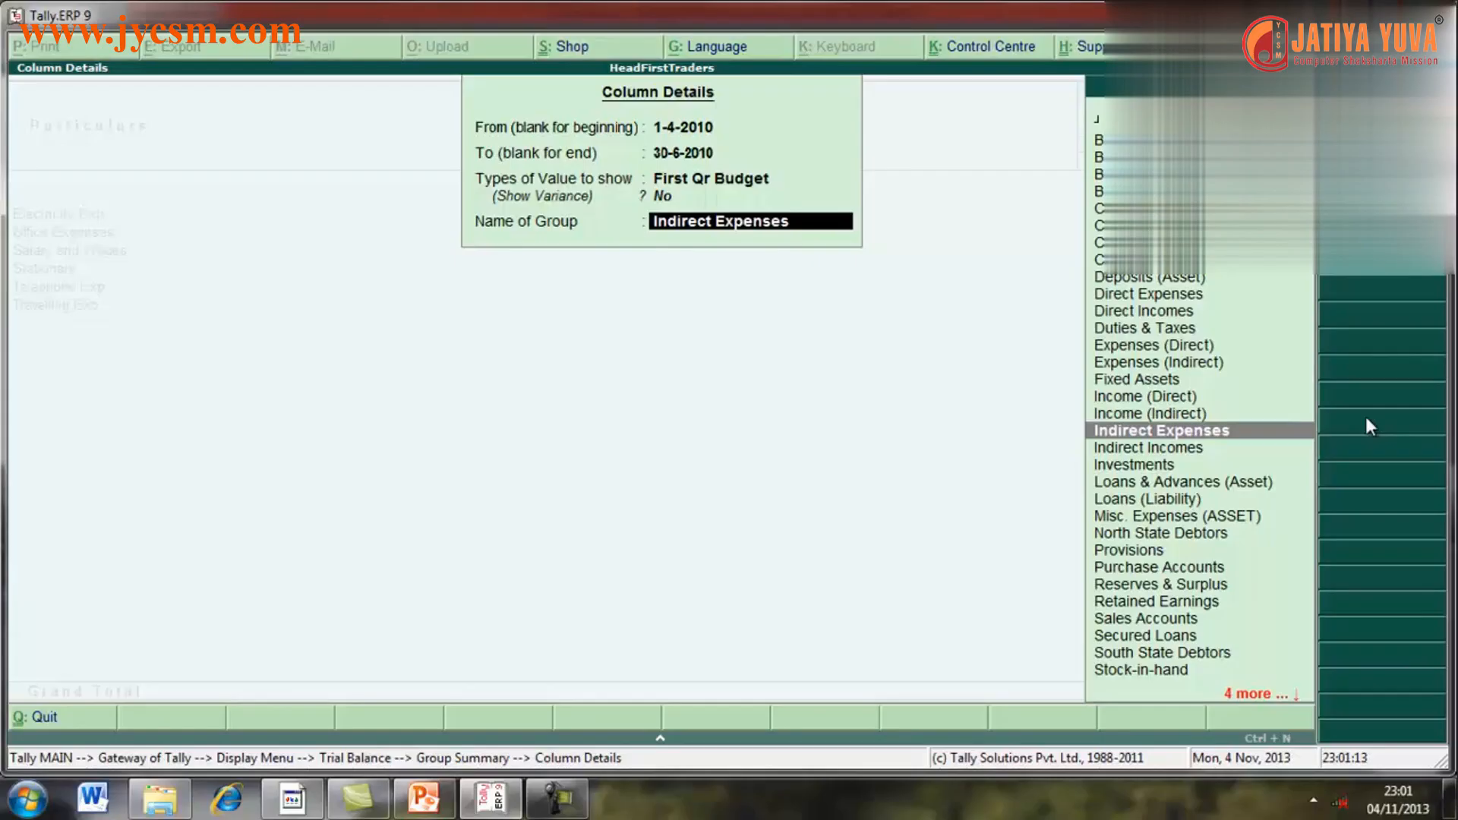
pyautogui.press('Return')
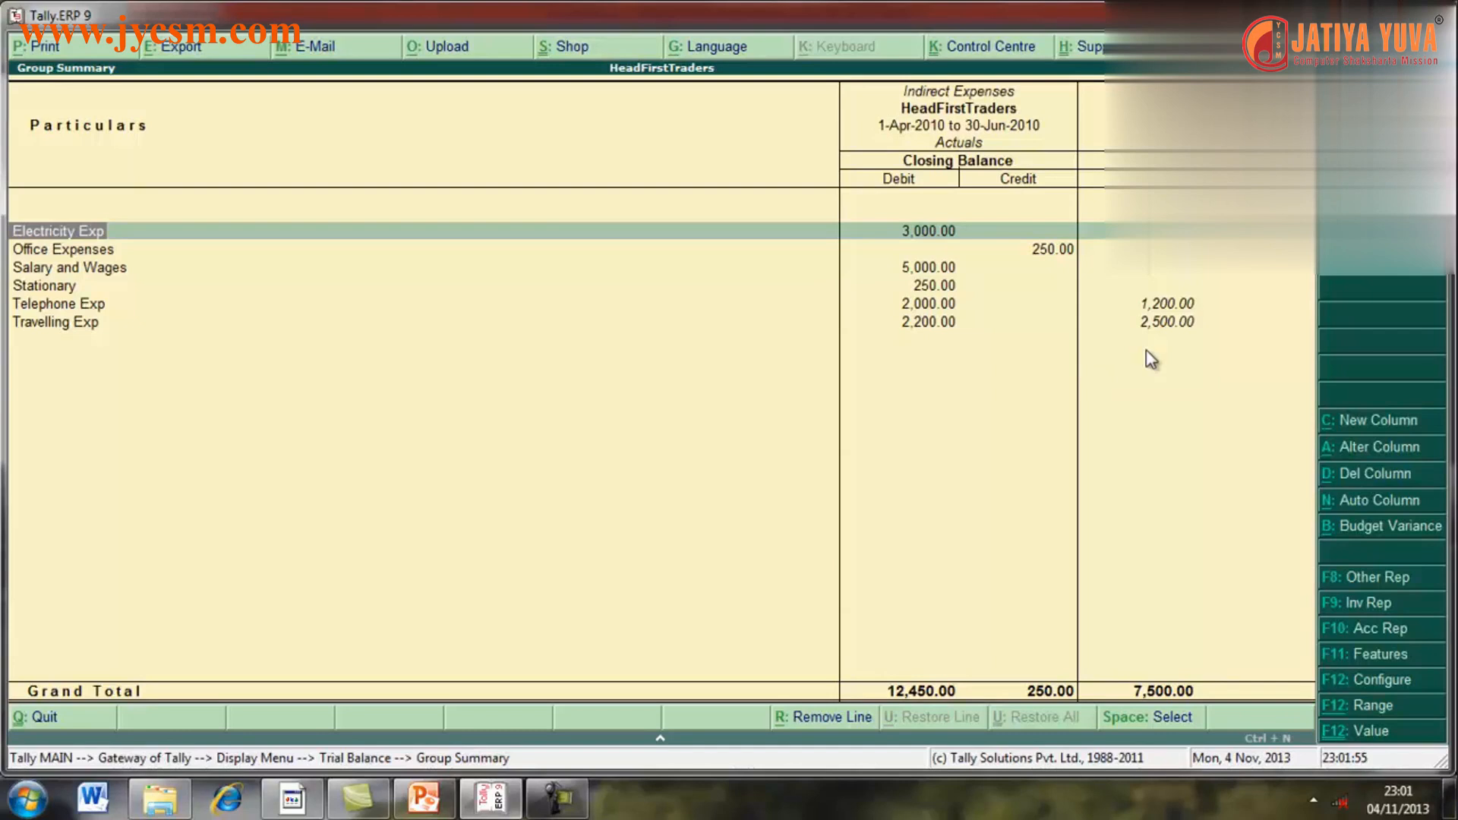
# - Add another Indirect Expenses column for First Qr Budget from 1-4-2010 to 30-6-2010 with Show Variance set to Yes
pyautogui.click(1348, 419)
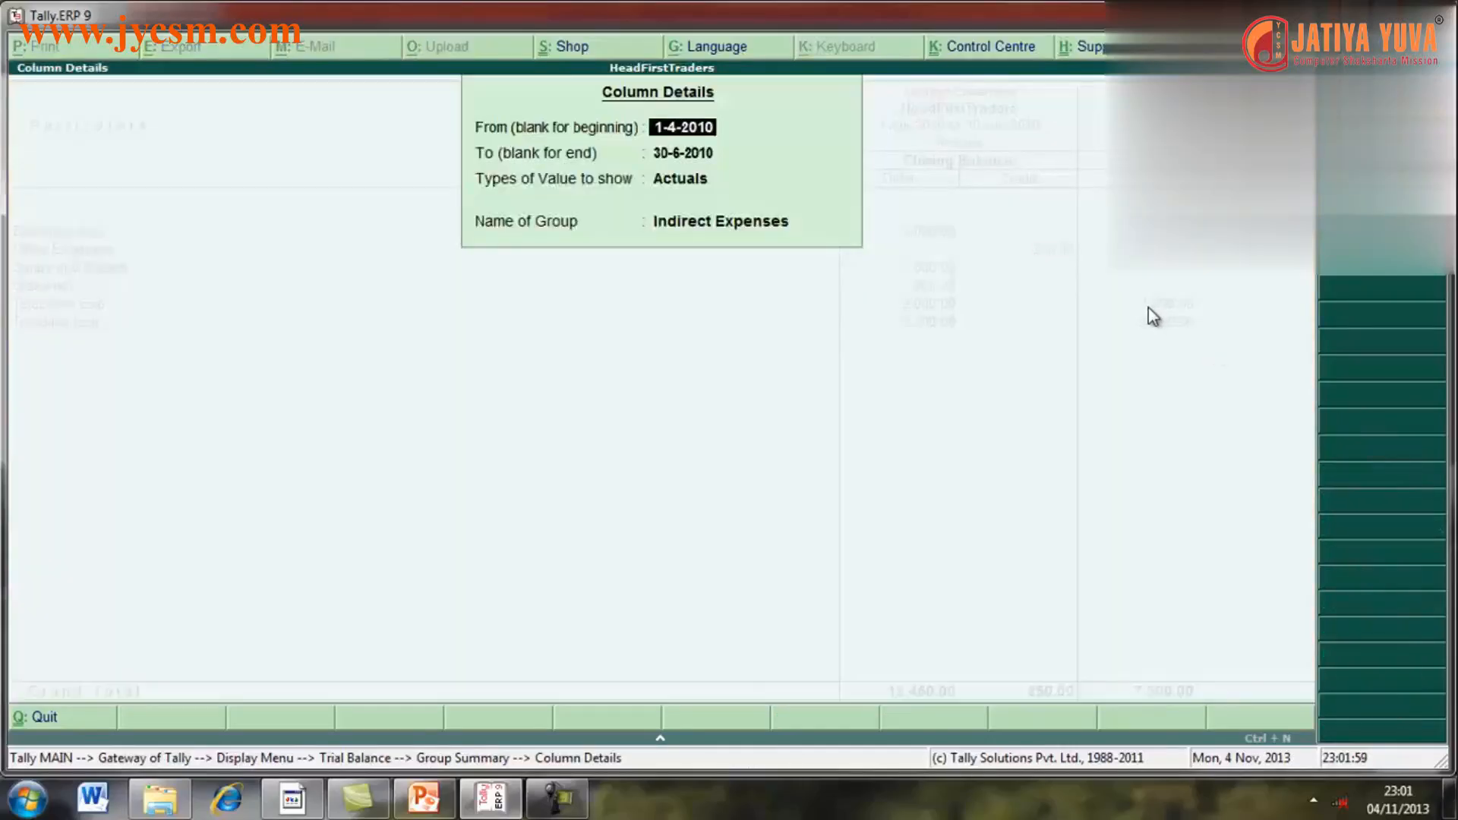
pyautogui.press('Return')
pyautogui.press('Return')
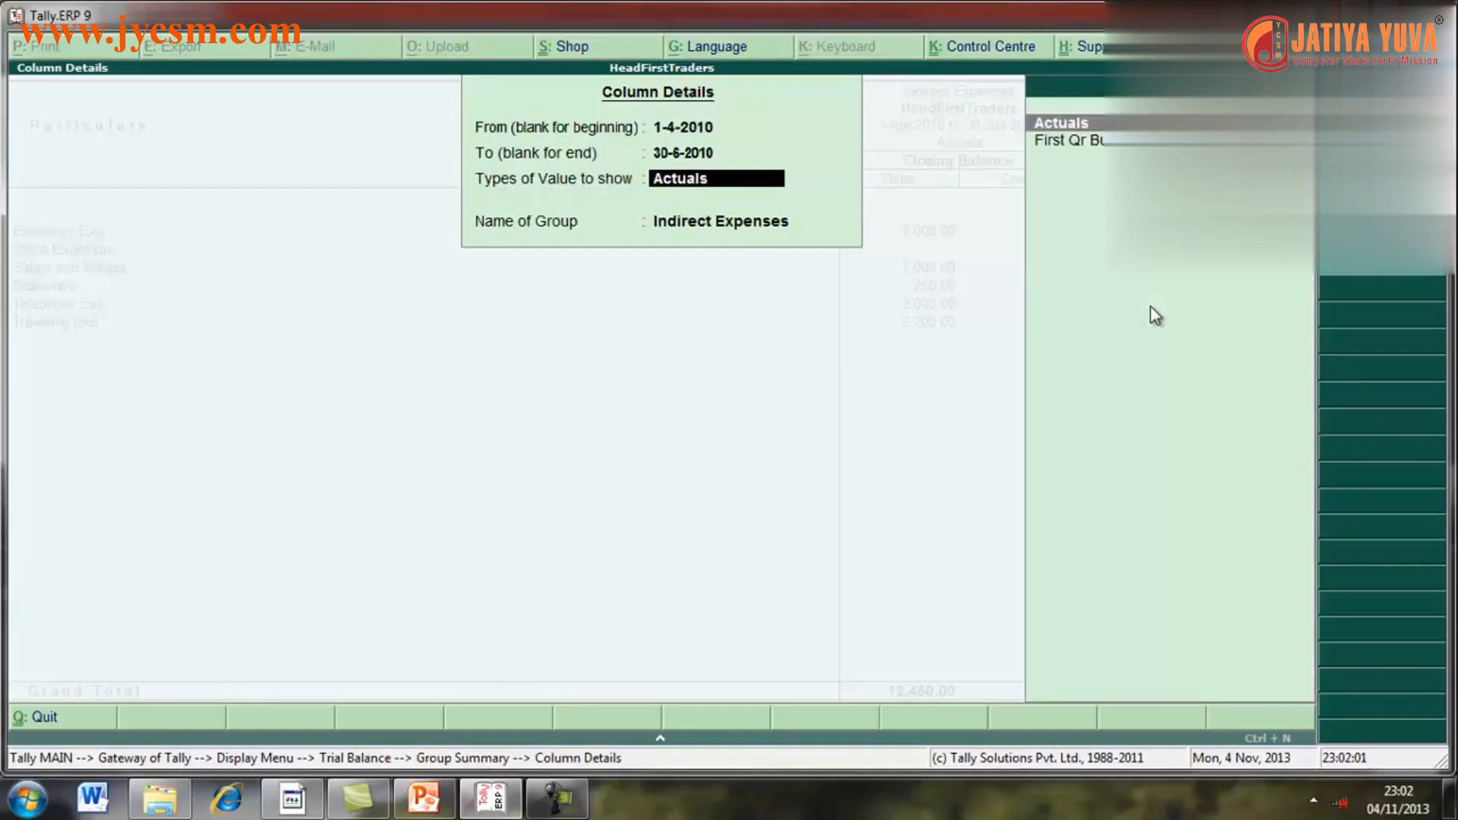
pyautogui.press('Down')
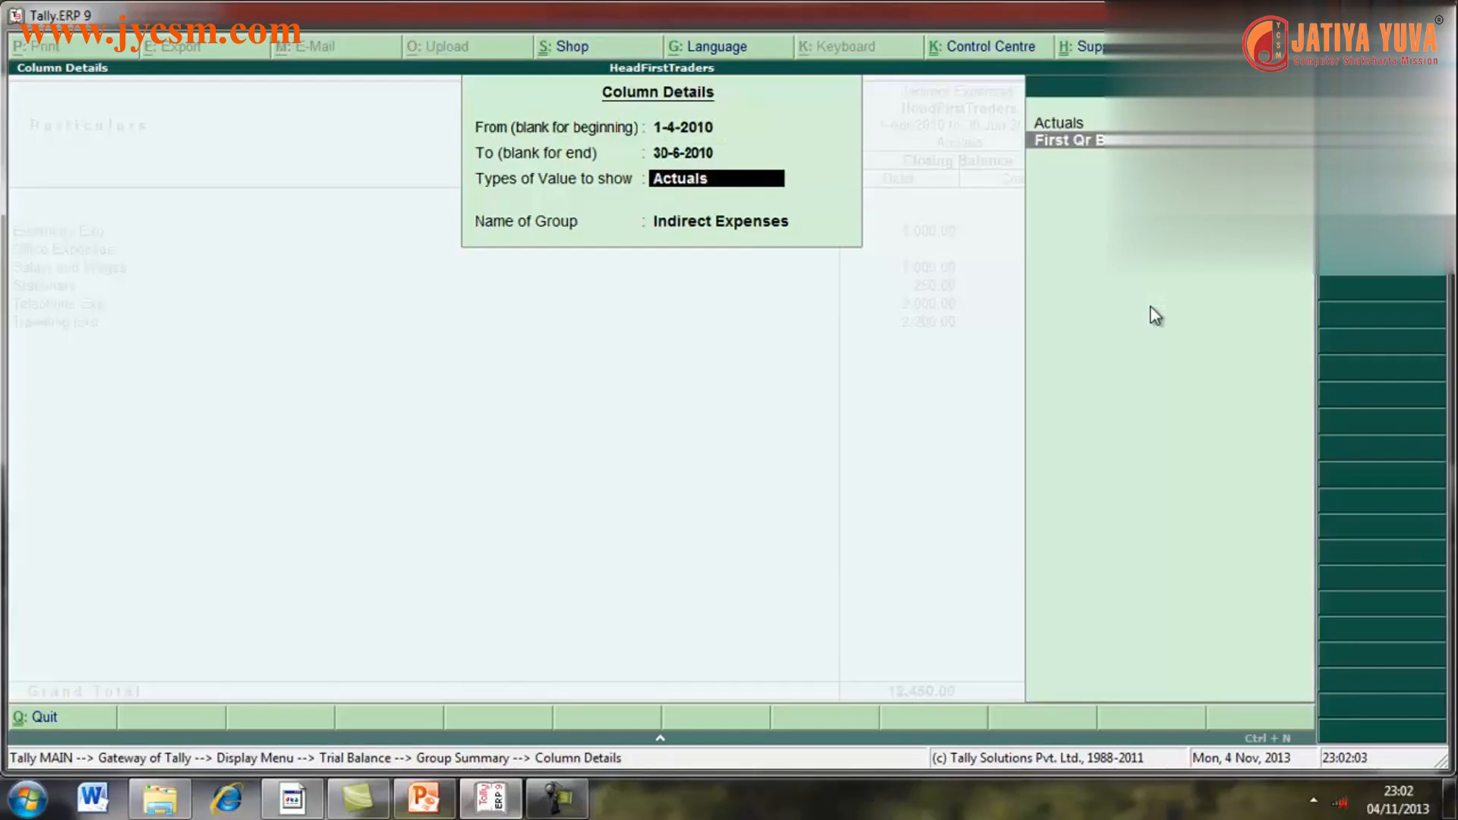
pyautogui.press('Return')
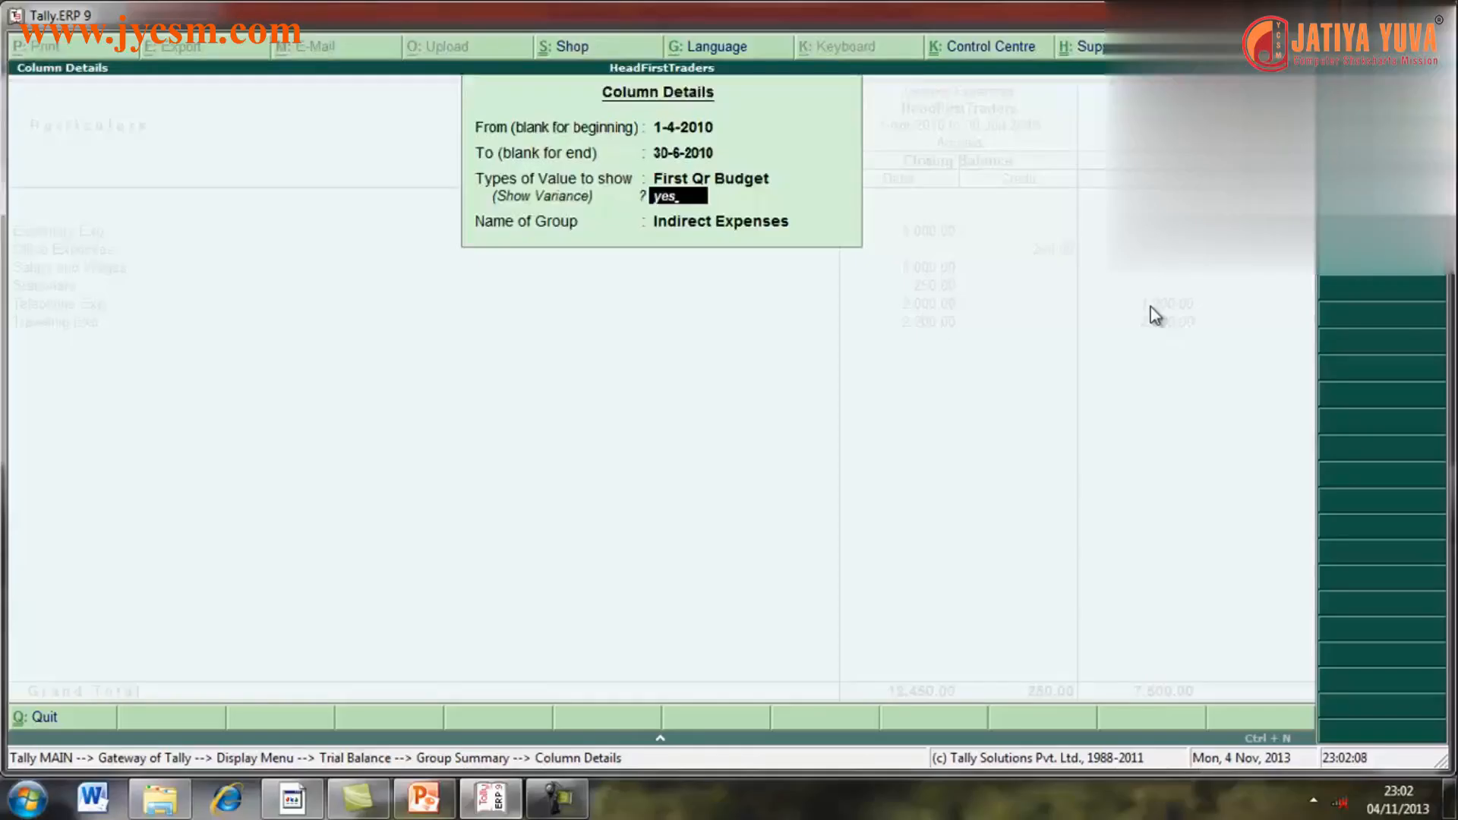
pyautogui.press('Return')
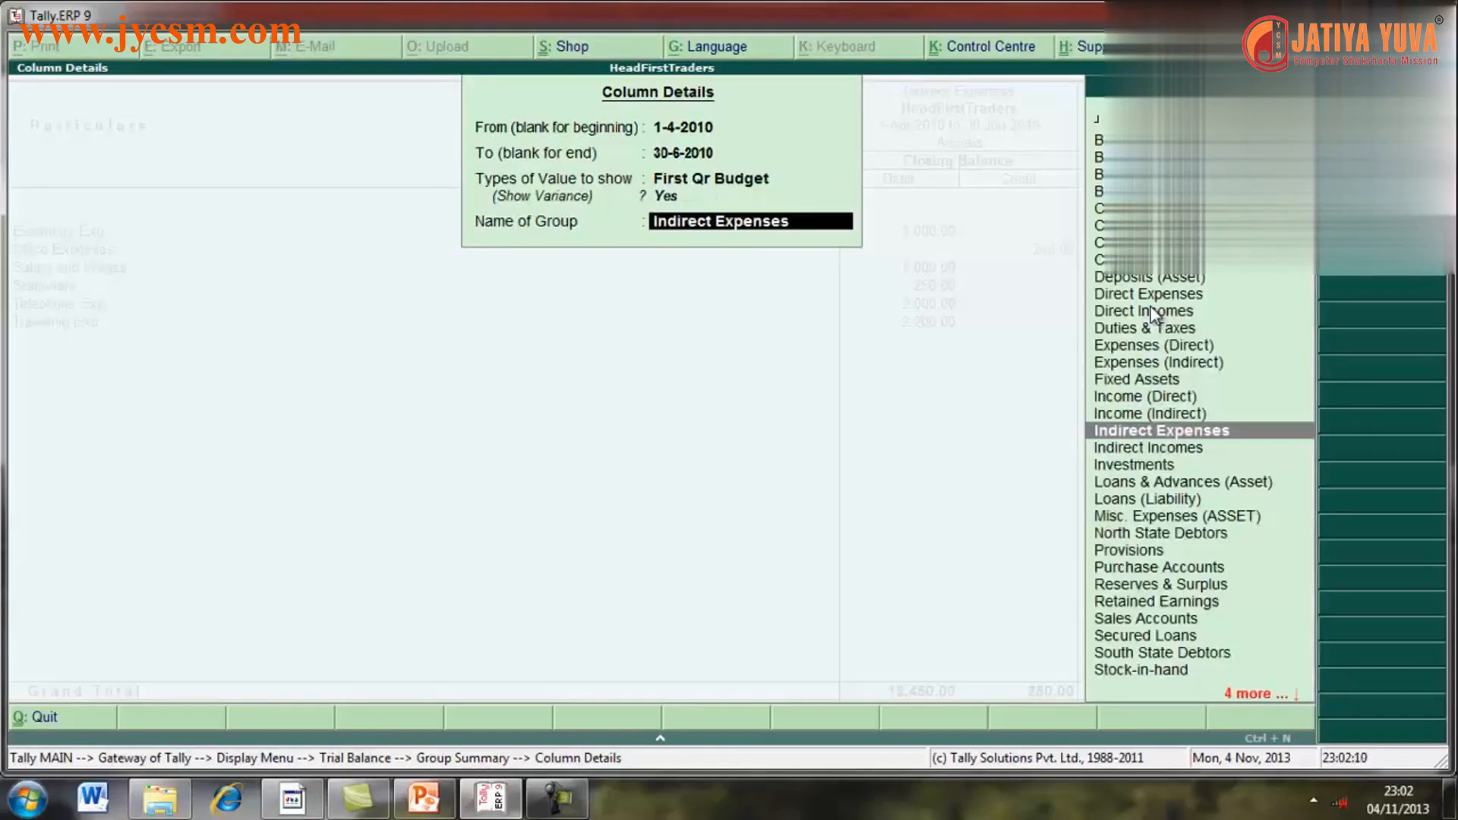
pyautogui.press('Return')
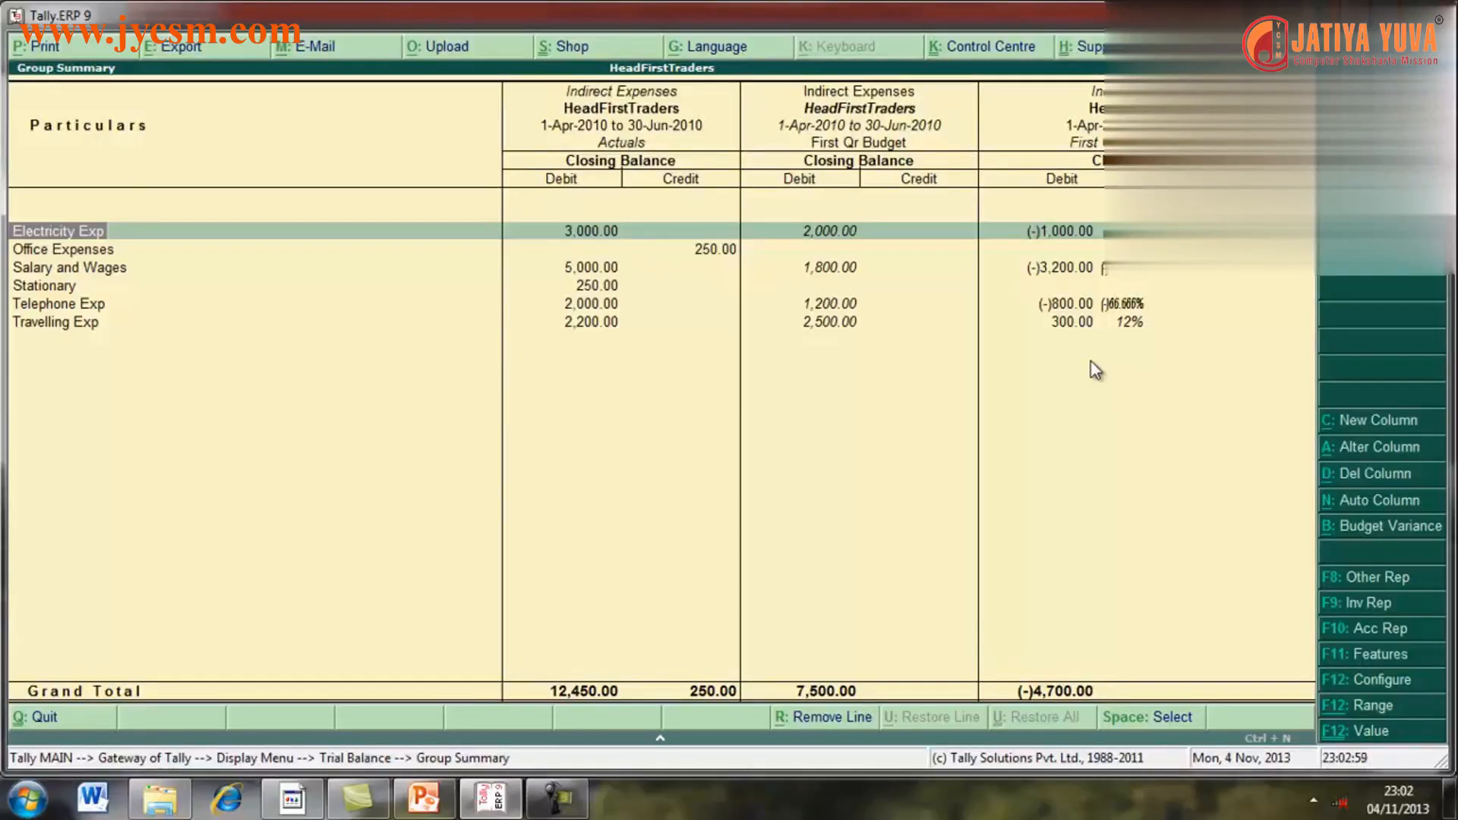
# - Close the Indirect Expenses budget comparison and leave the display reports
pyautogui.press('Escape')
pyautogui.press('Escape')
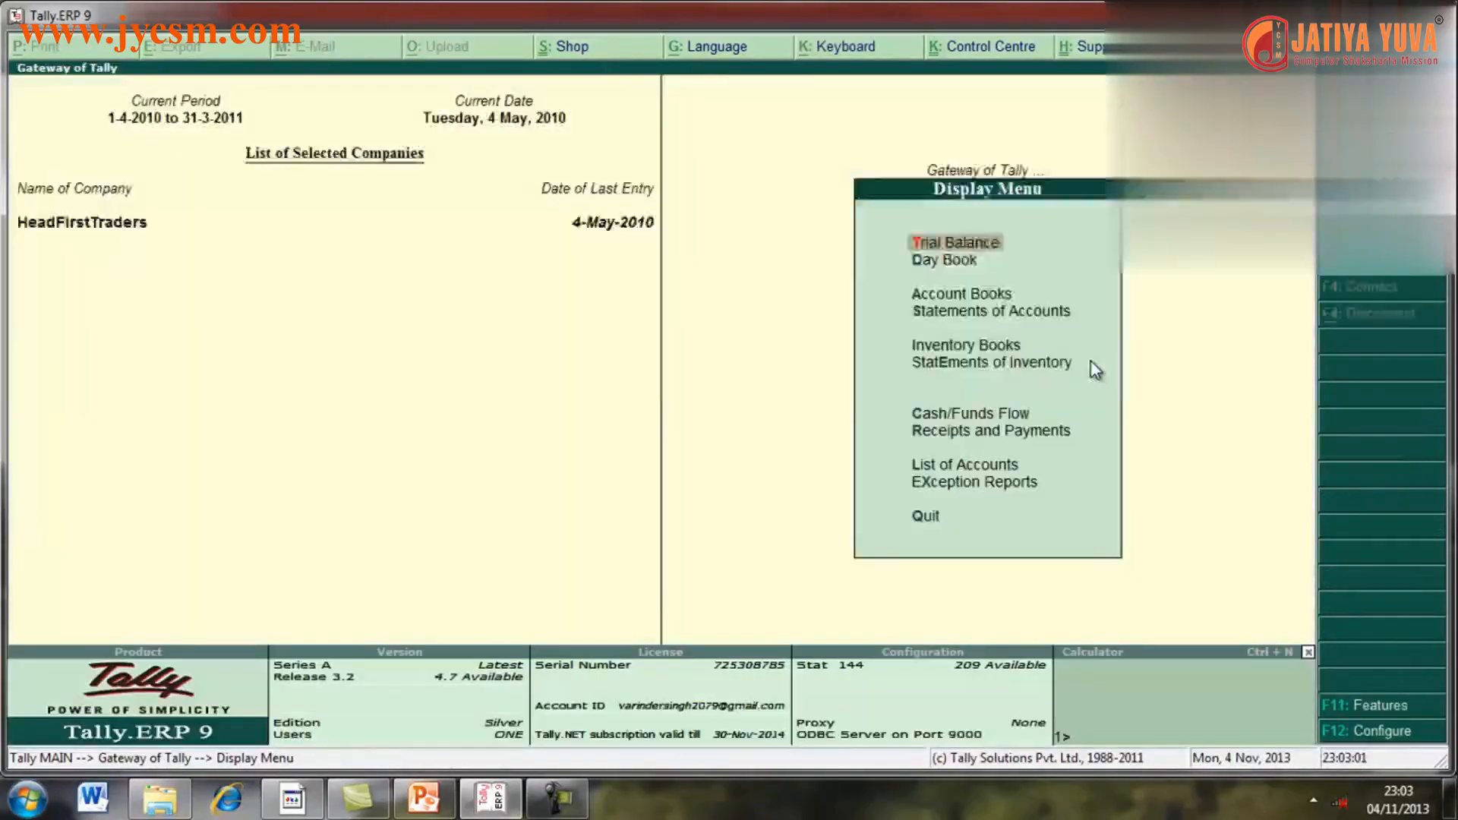
pyautogui.press('Escape')
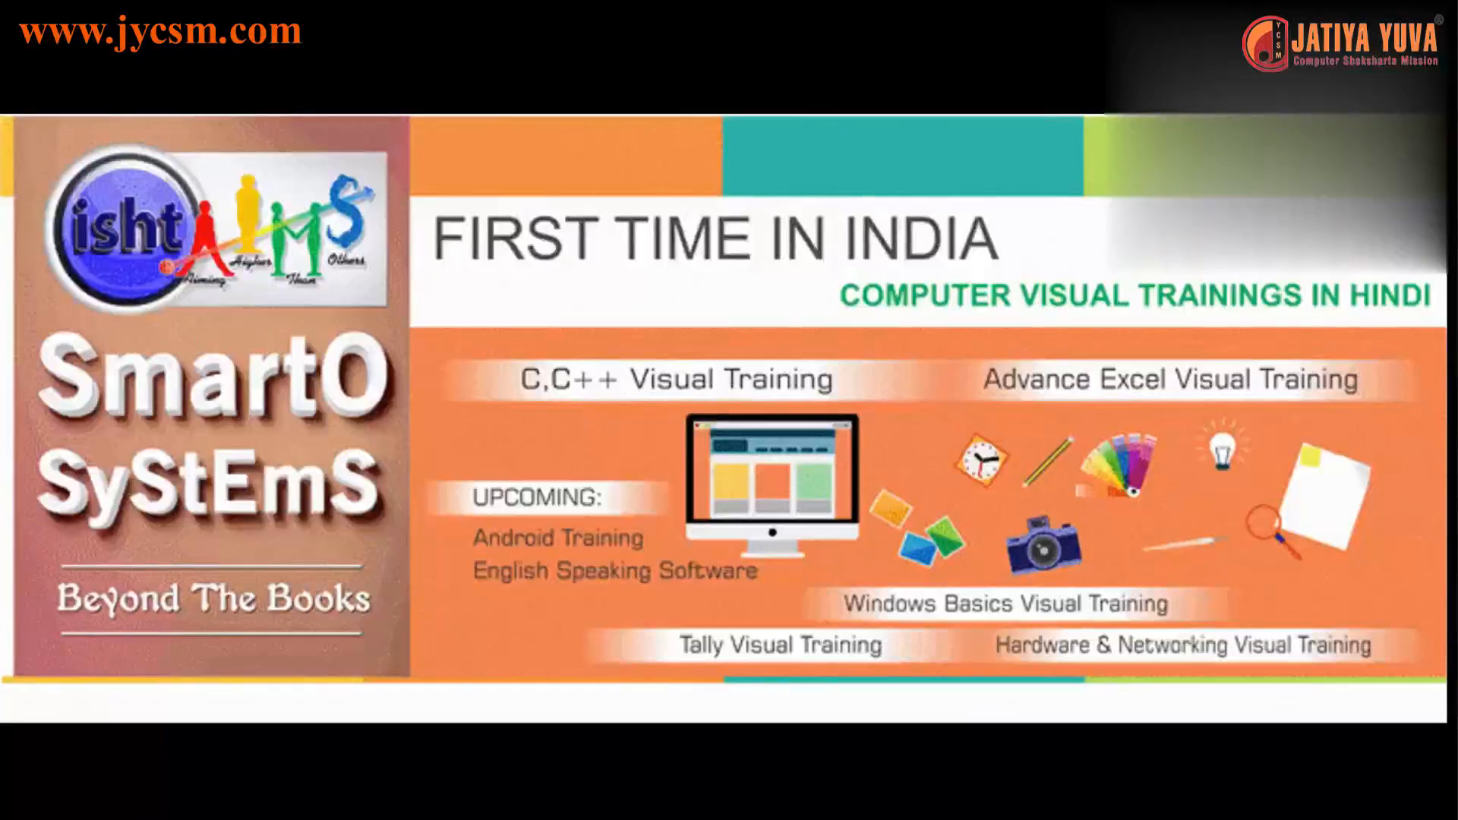